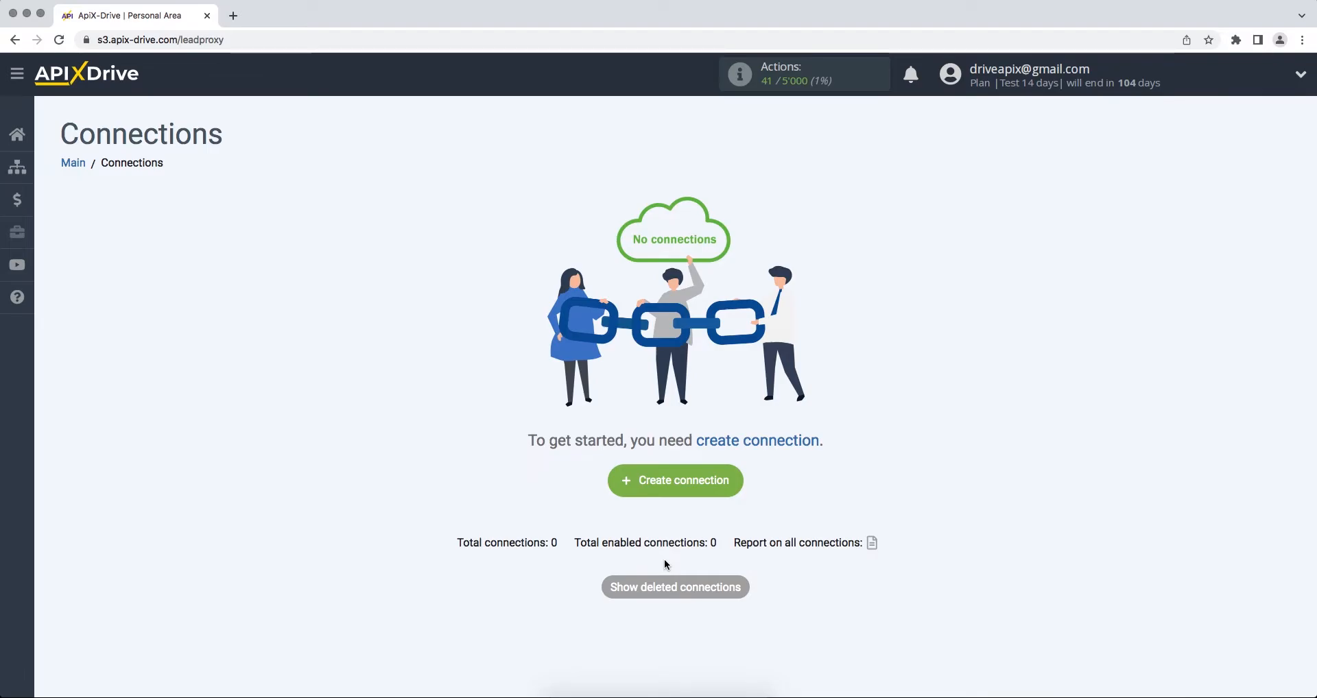
Start a new connection with Salesforce CRM as the data source system
click(620, 482)
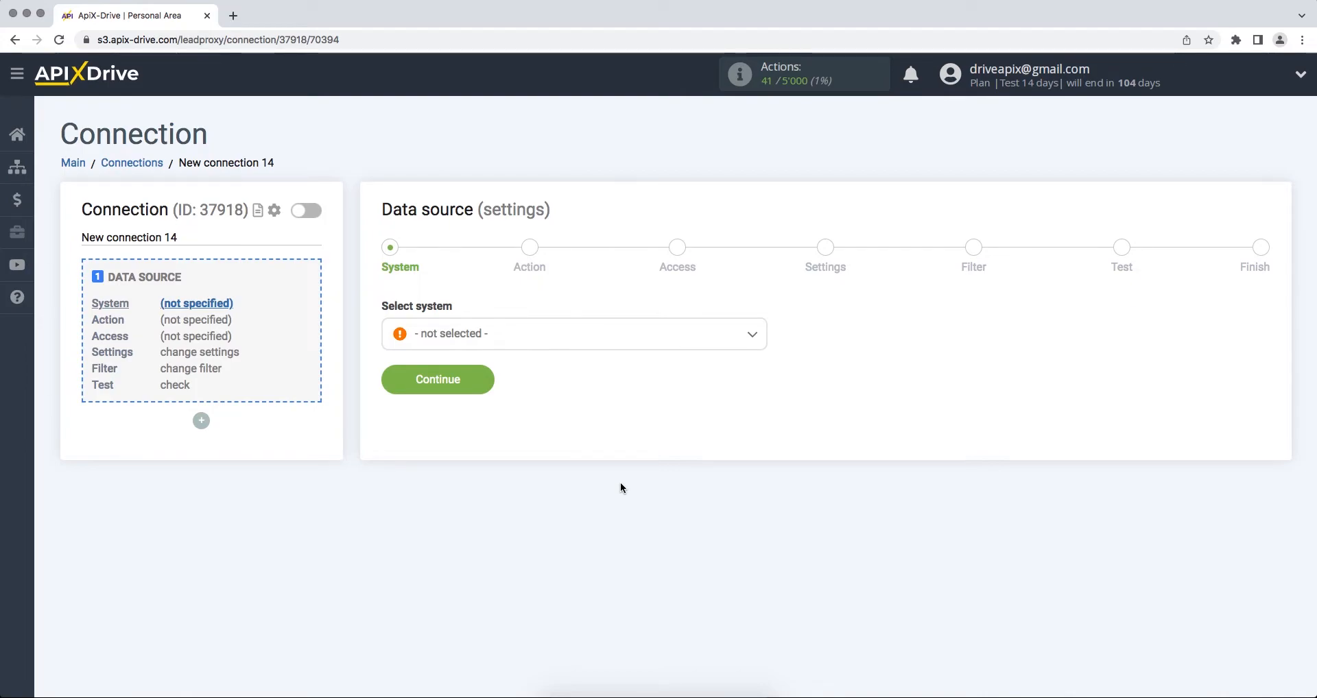
click(635, 336)
drag(764, 360, 767, 517)
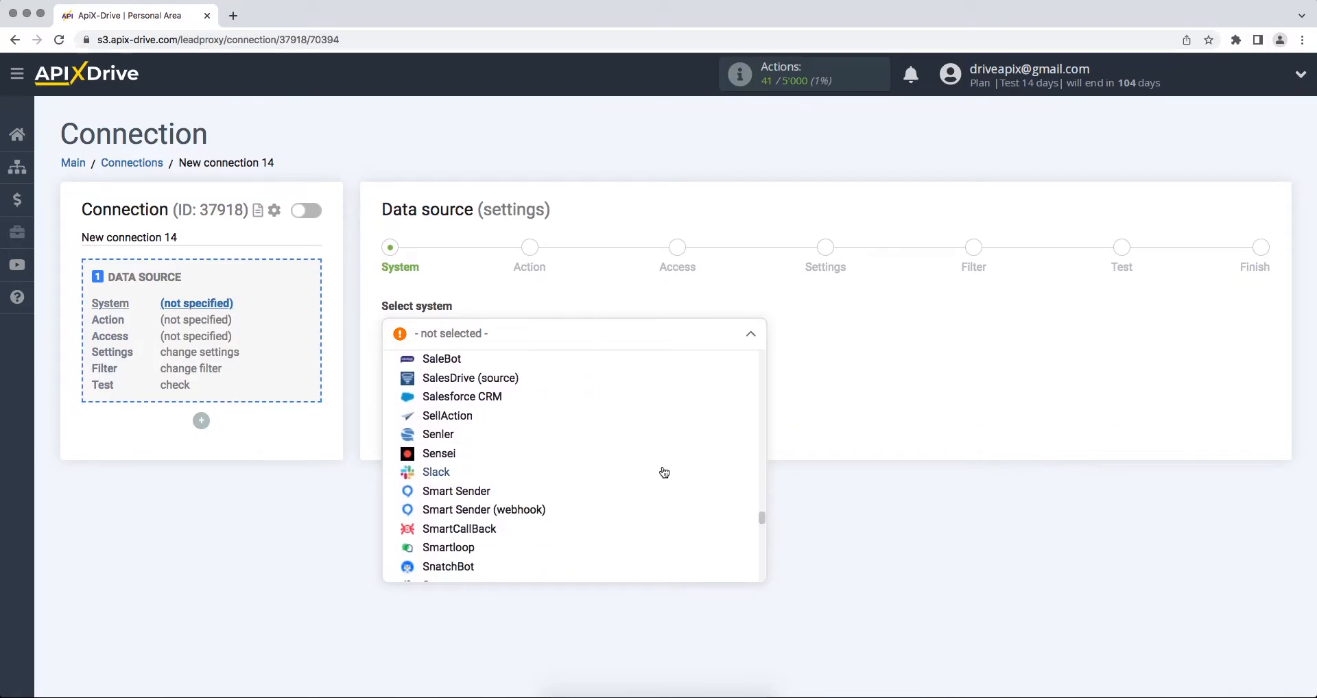
click(513, 398)
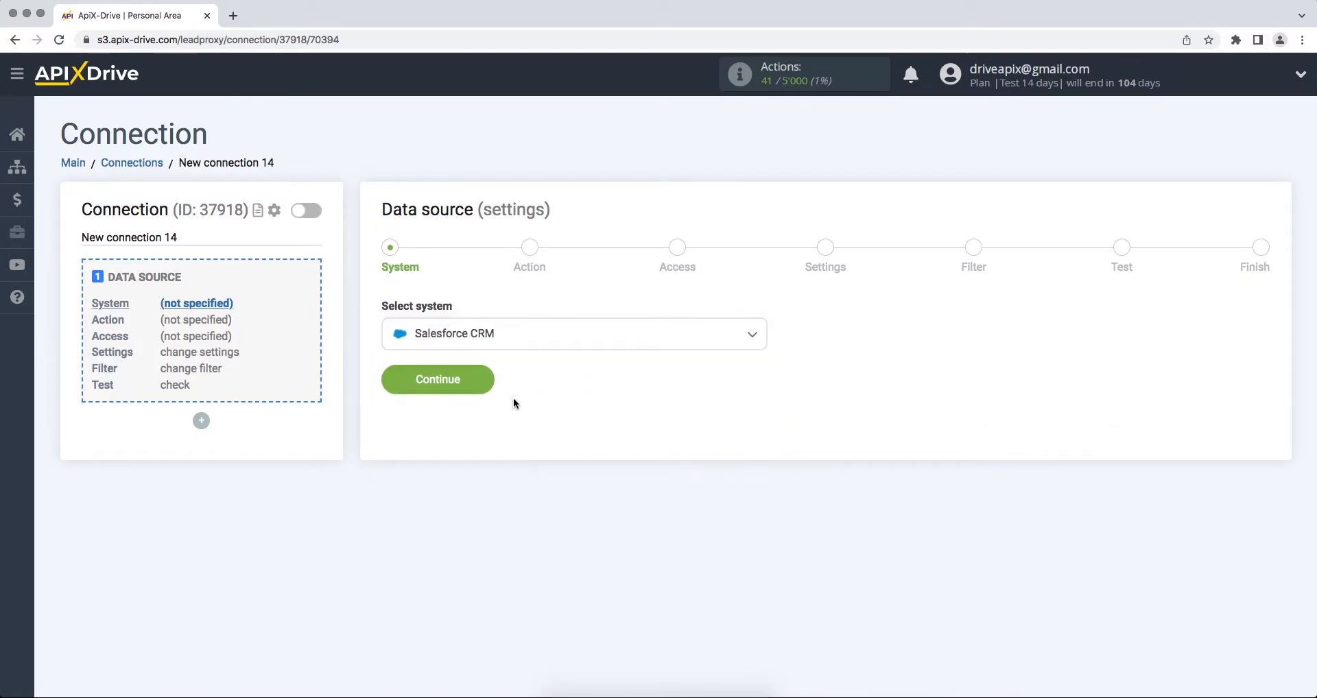
click(399, 389)
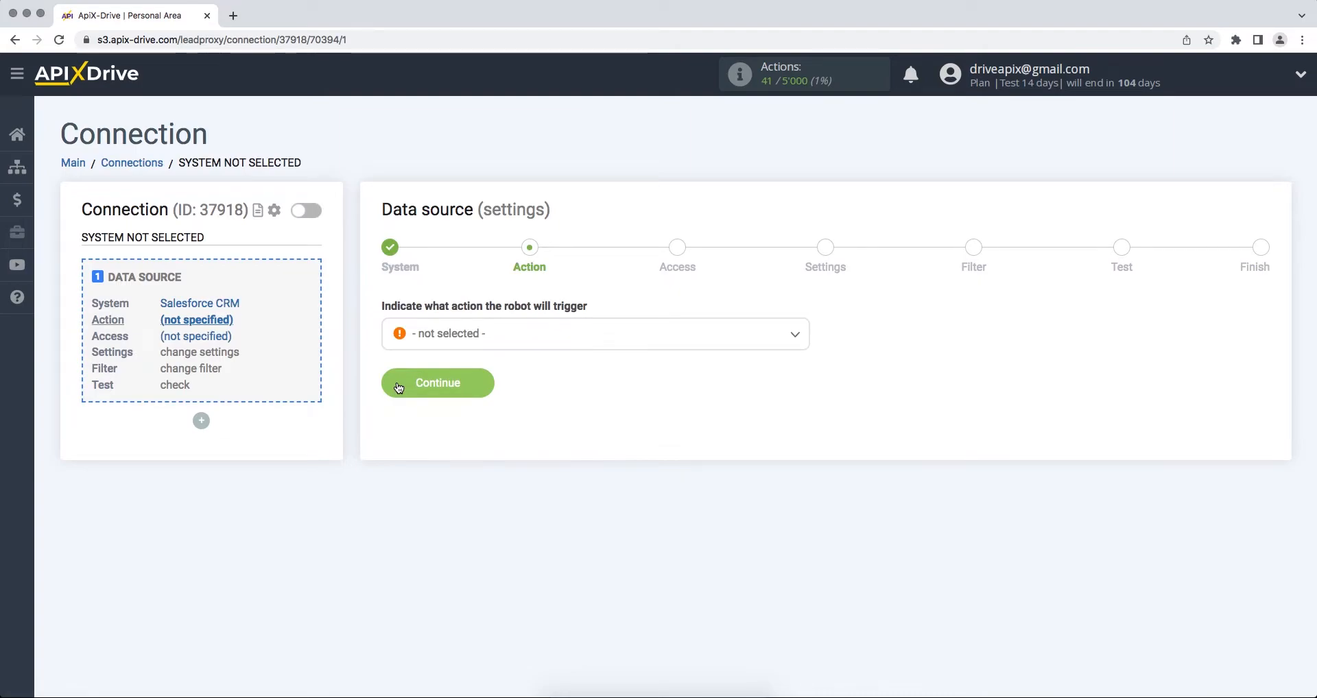
Choose Get Leads (new) as the Salesforce trigger action
click(435, 345)
drag(800, 420, 805, 462)
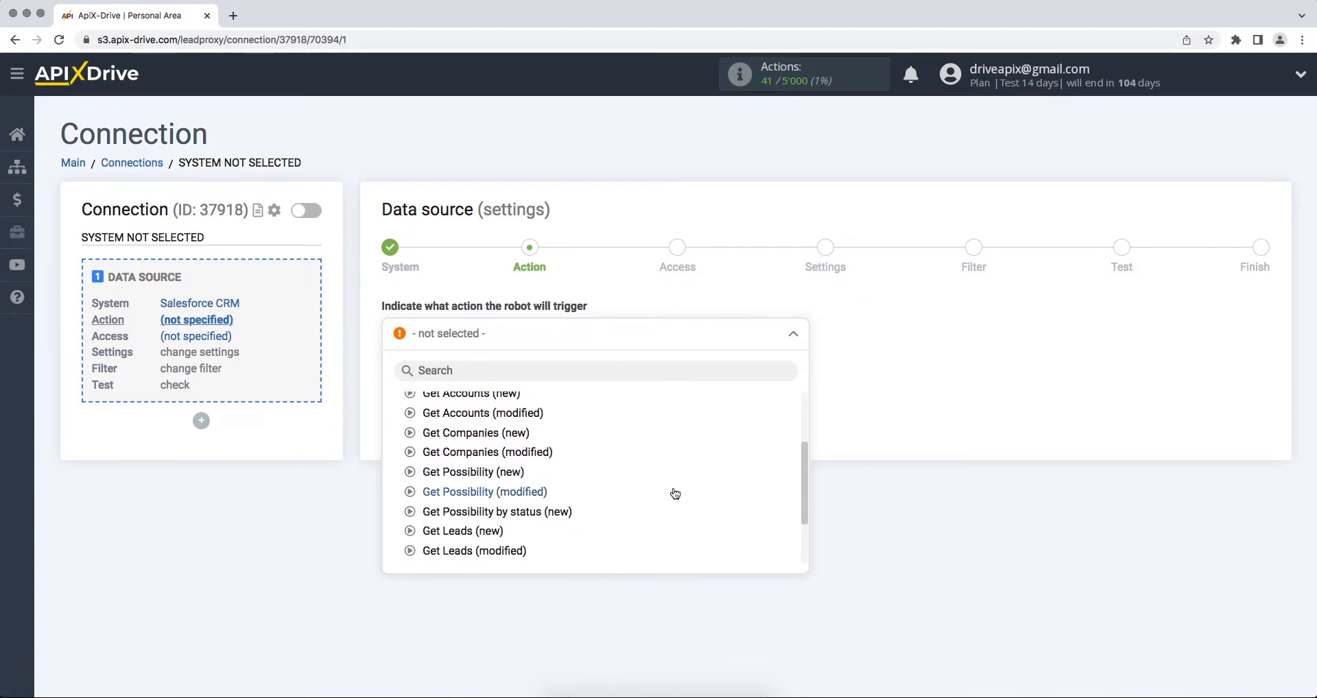
click(492, 533)
click(387, 382)
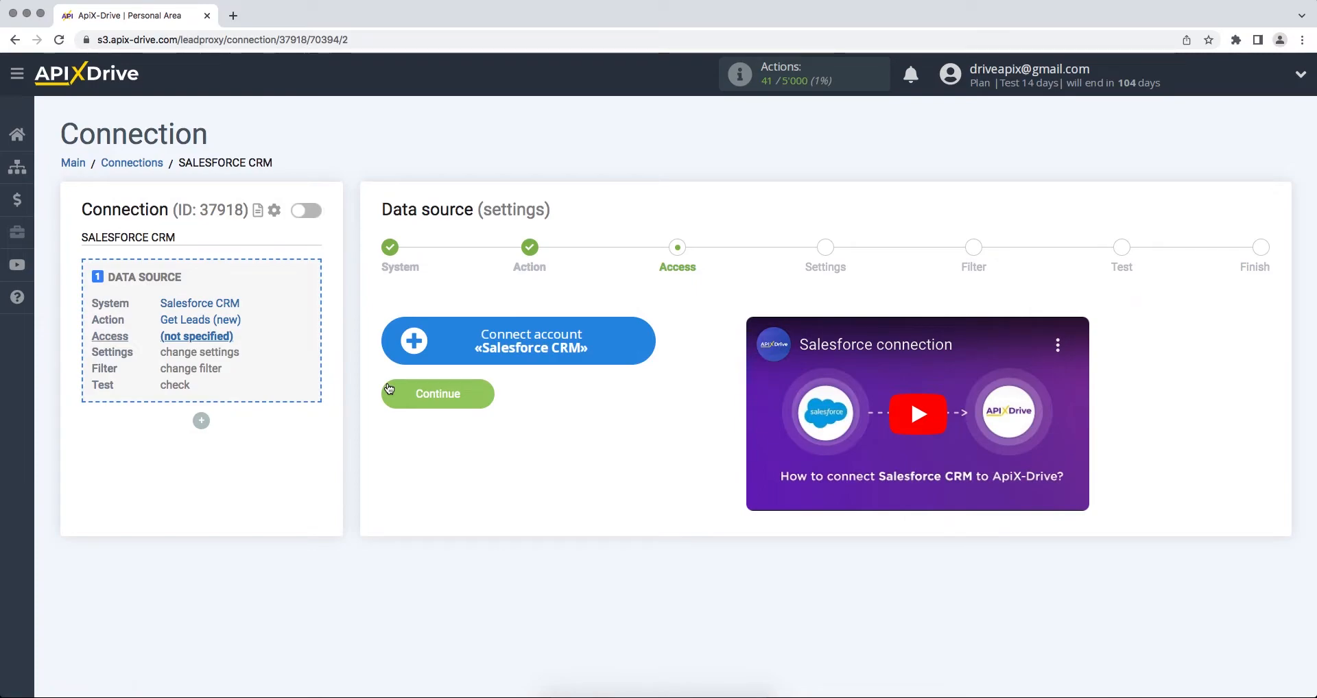
Sign in to Salesforce with the account username and password
click(404, 350)
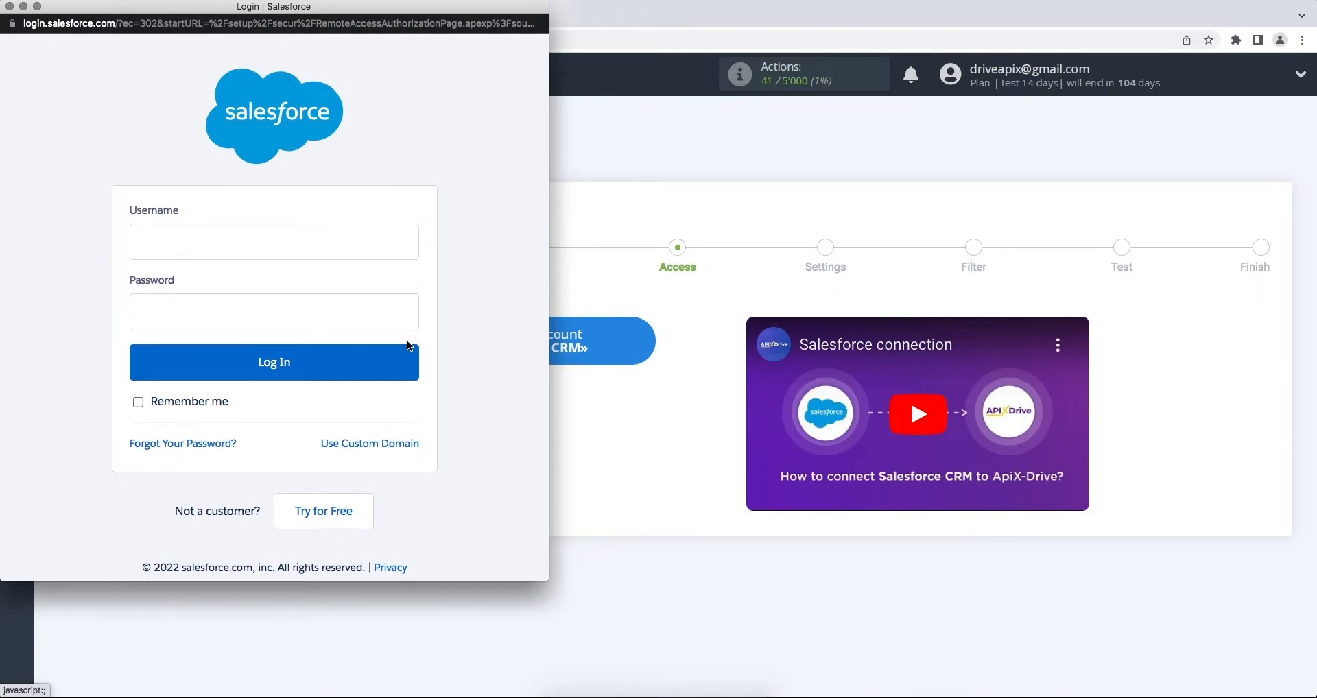
click(359, 246)
text(drive)
text(•••••••••)
text(@apix-driv)
text(e.com)
click(356, 312)
text(•••••)
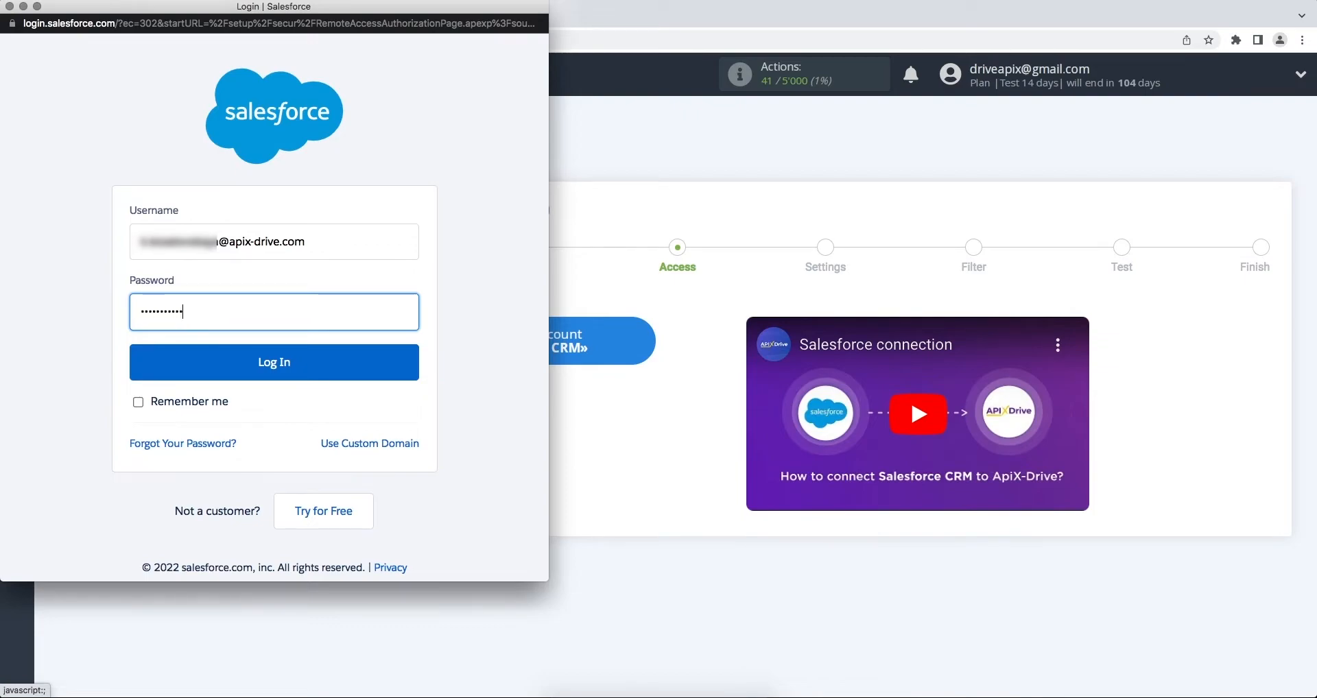
text(•••••••)
click(352, 362)
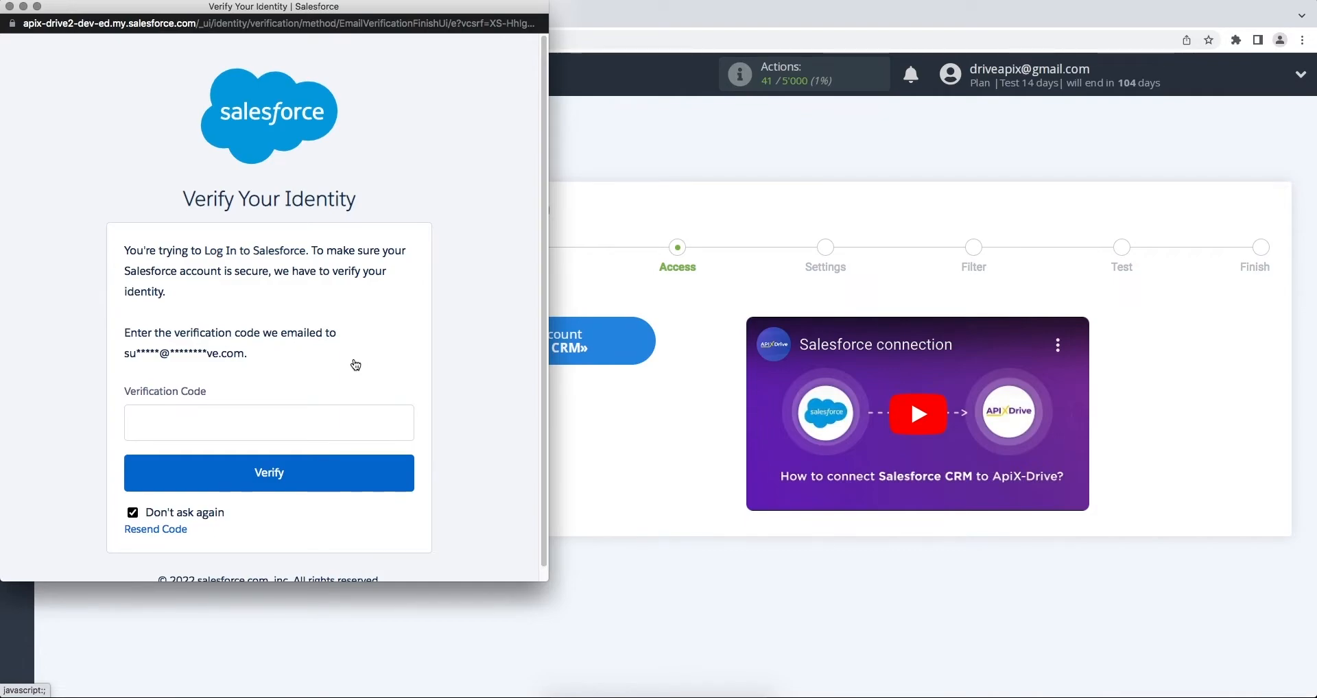
Enter the emailed verification code and submit it
click(330, 419)
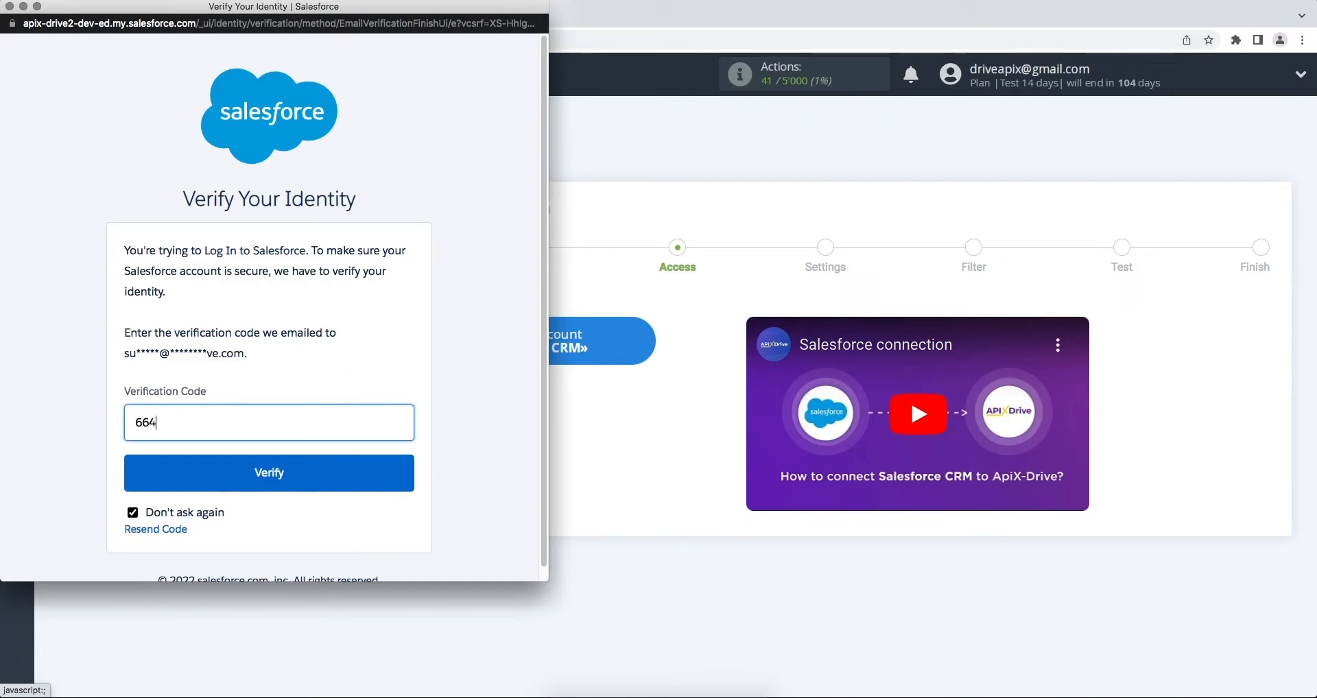
click(324, 489)
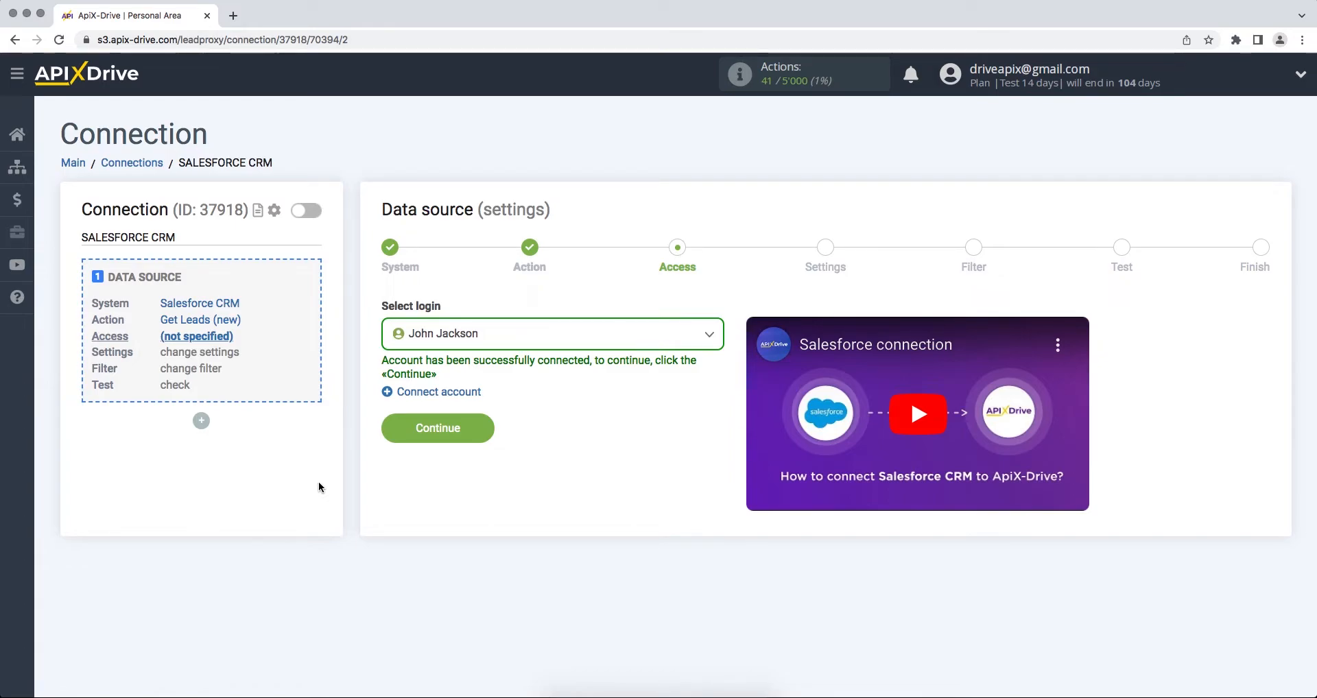
Select the connected Salesforce account as the source login
click(434, 345)
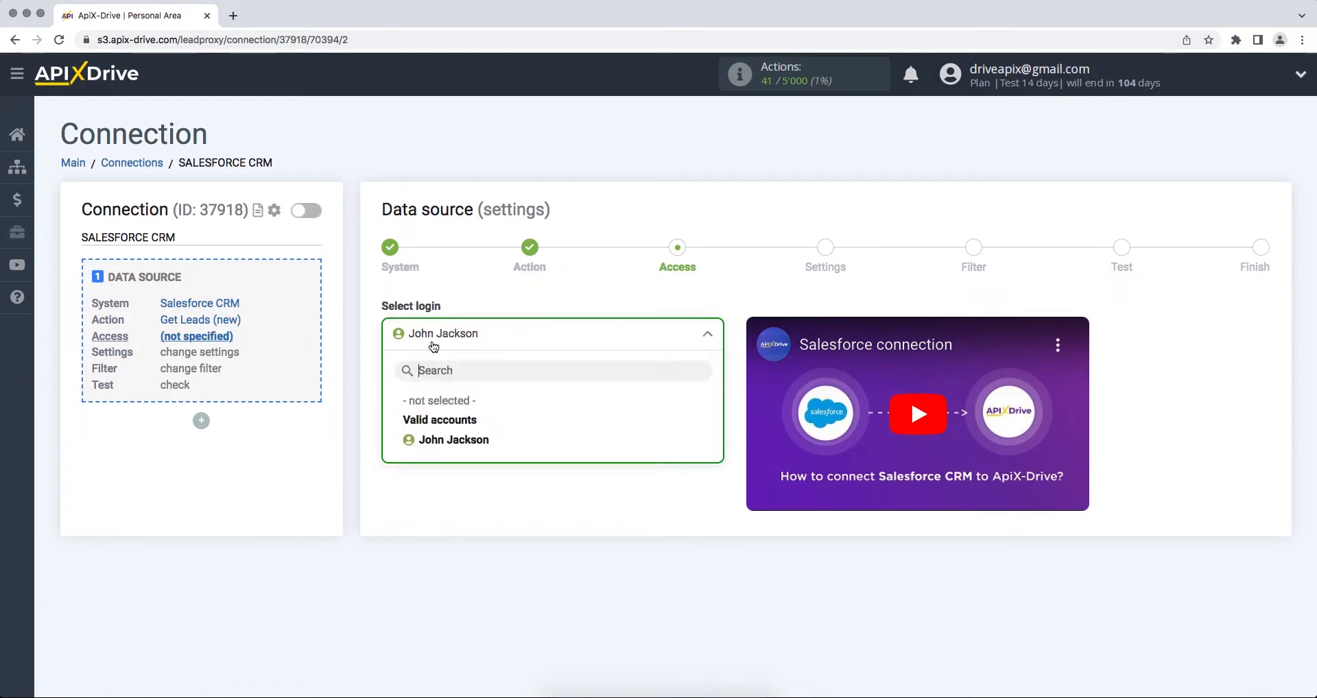
click(450, 437)
click(397, 430)
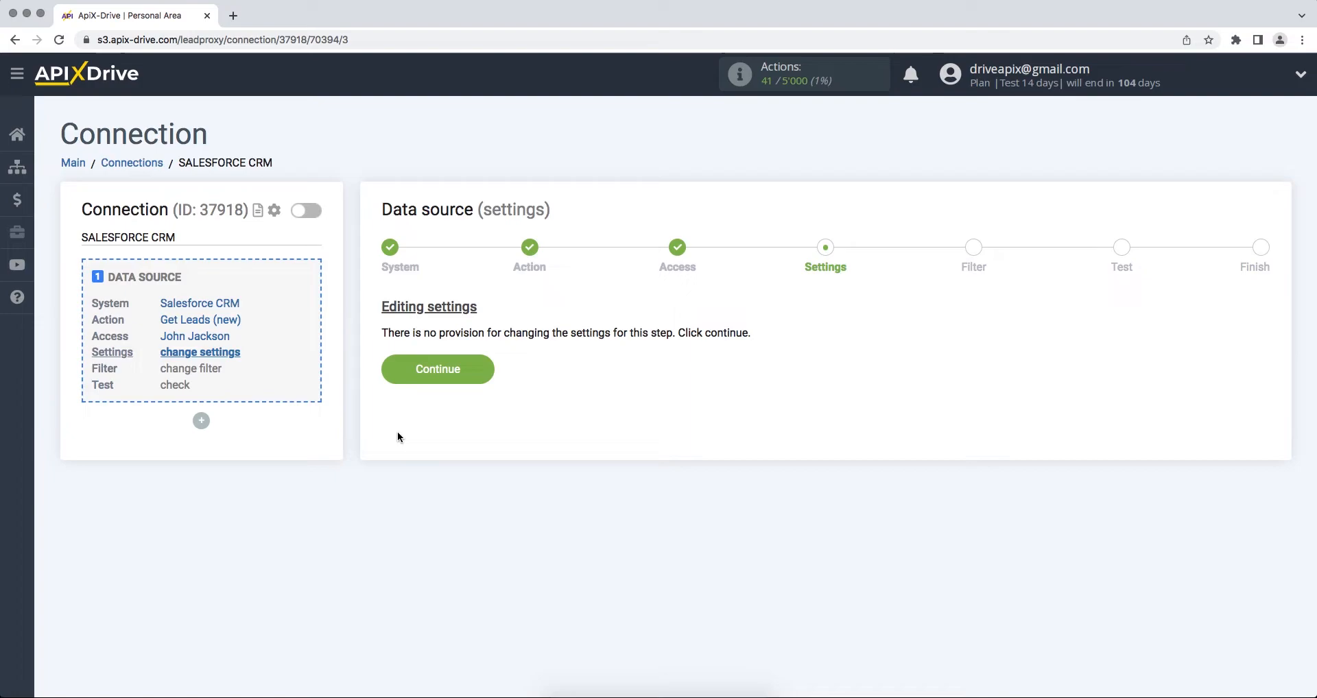
Skip settings and filter, review the sample lead, and finish the source setup
click(394, 378)
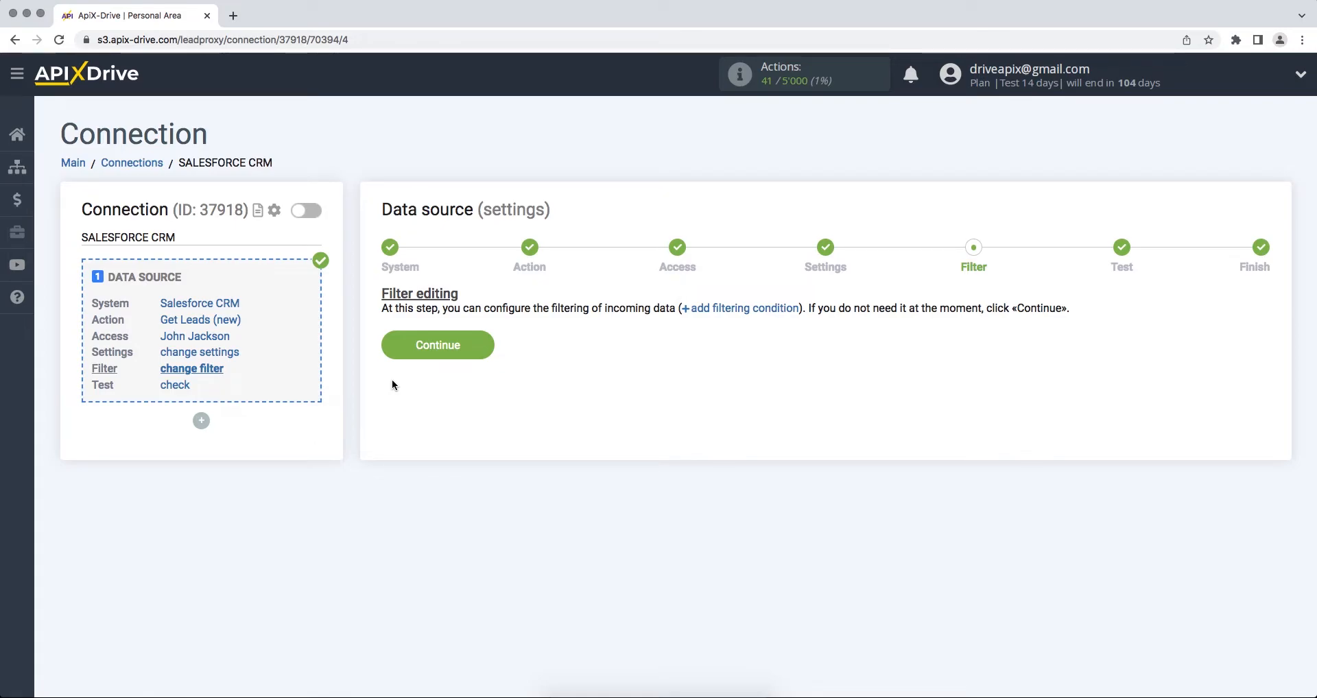
click(388, 348)
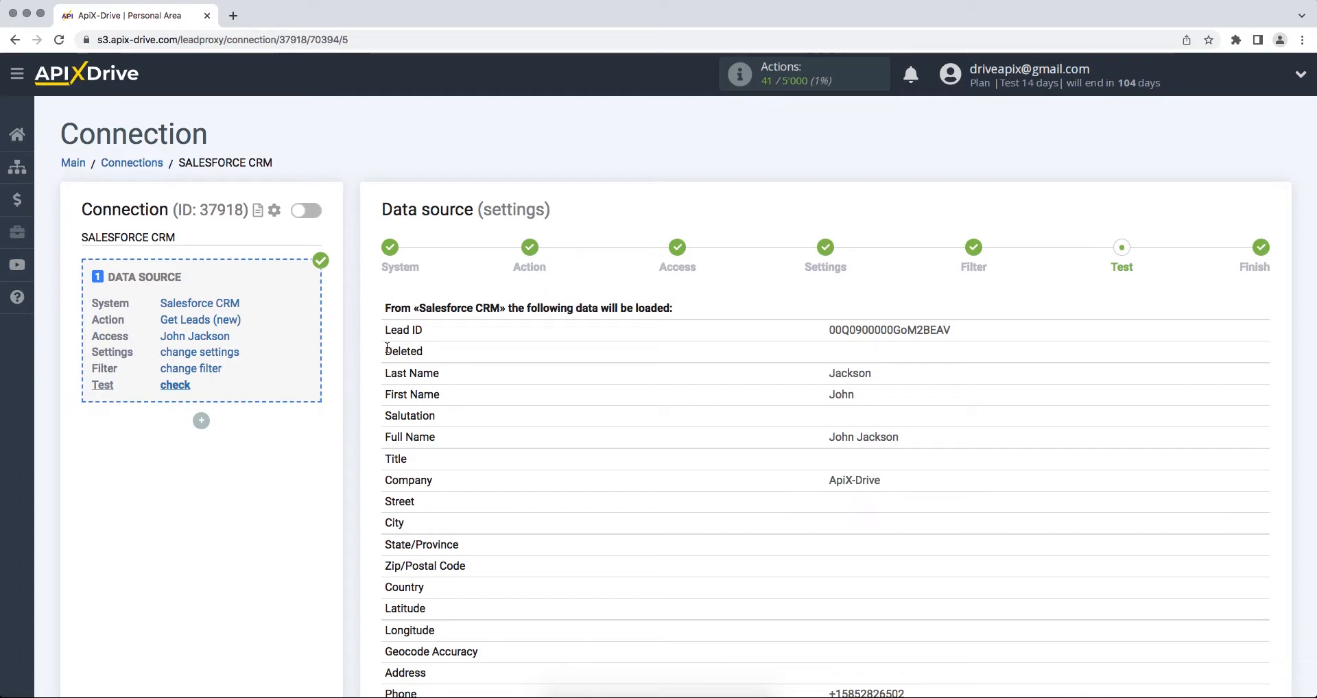
scroll(388, 348, down, 10)
scroll(388, 350, down, 5)
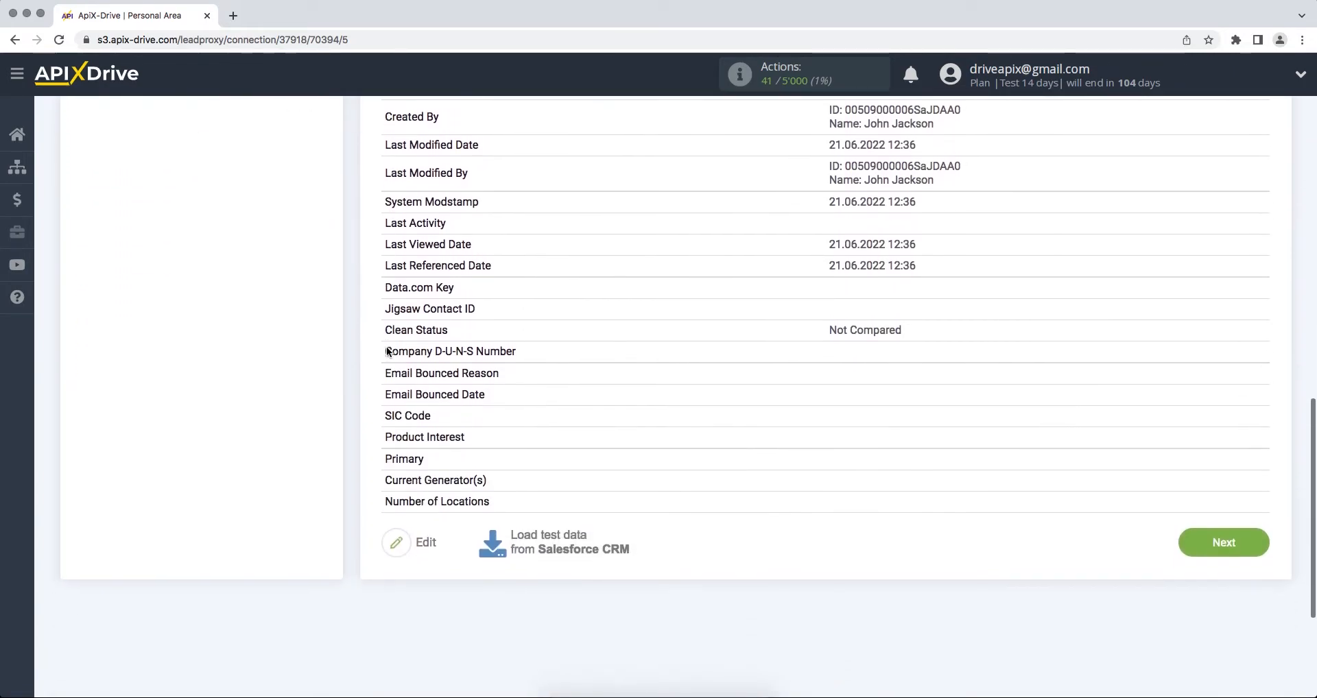
click(1183, 501)
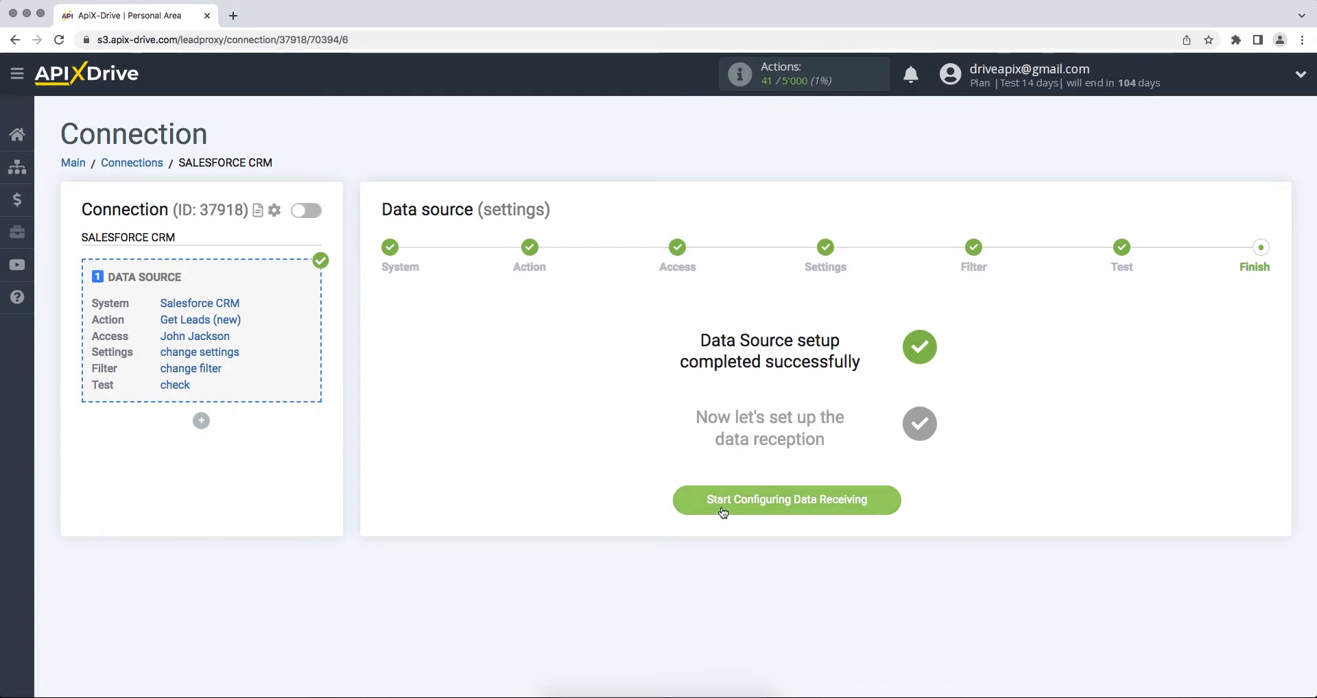
Set Agile CRM as the data destination system
click(686, 504)
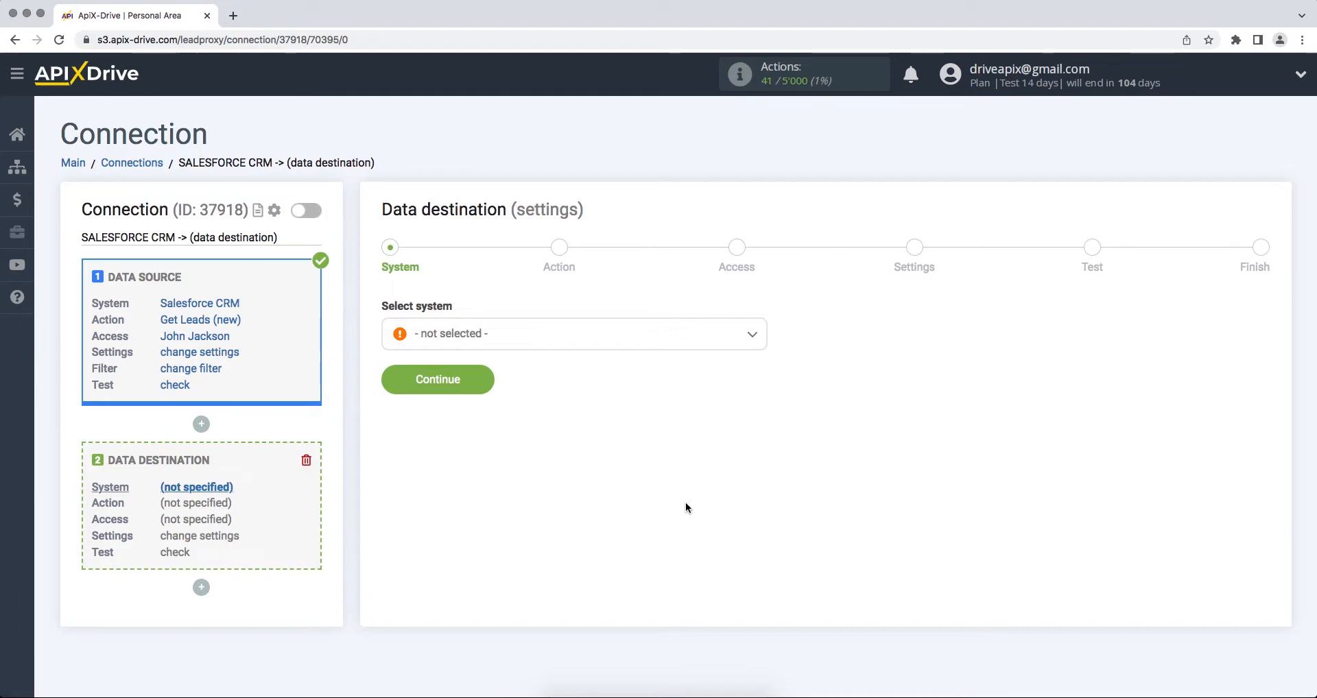
click(653, 348)
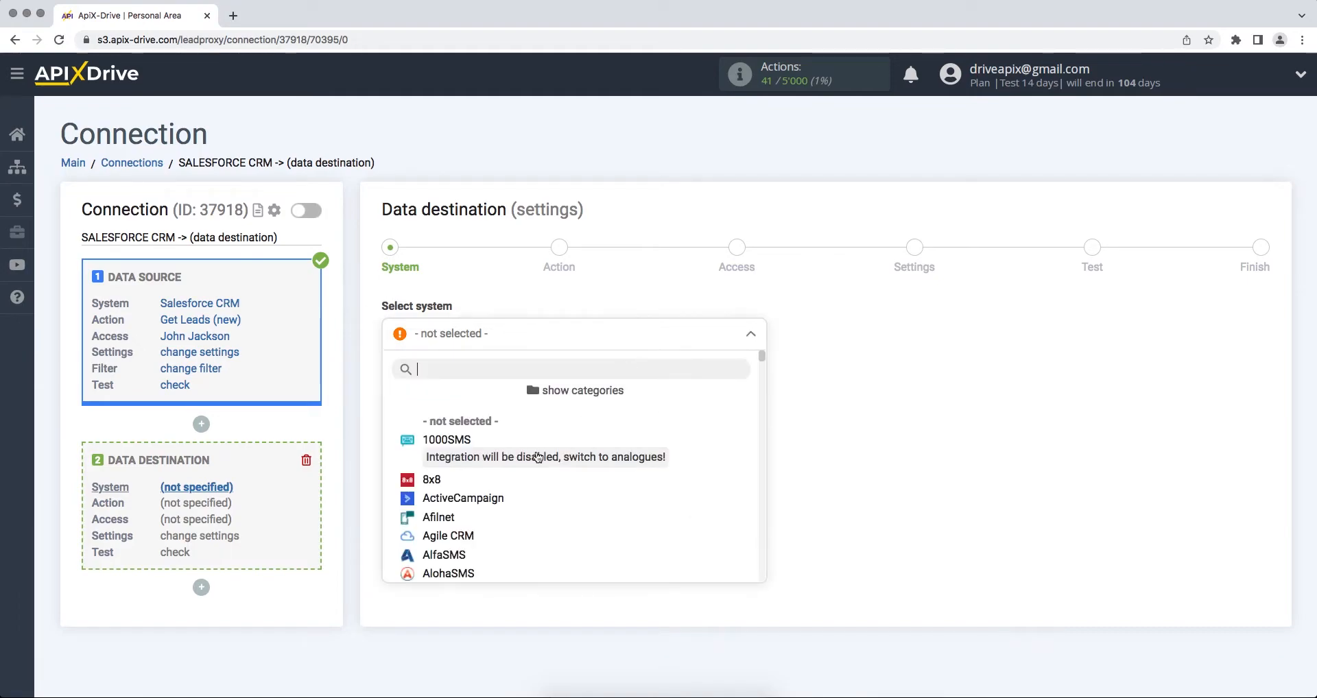
click(469, 536)
click(393, 386)
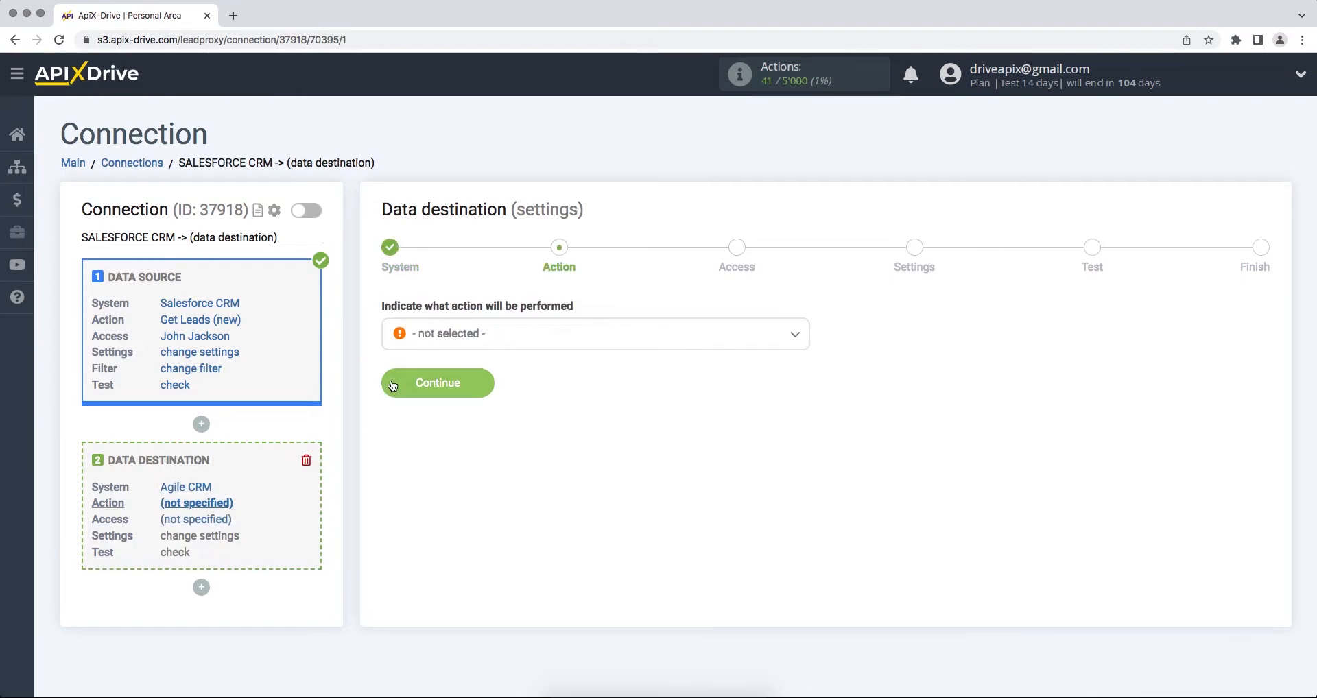
Choose Create Deal as the destination action and bring up the Agile CRM connection form
click(440, 335)
click(442, 457)
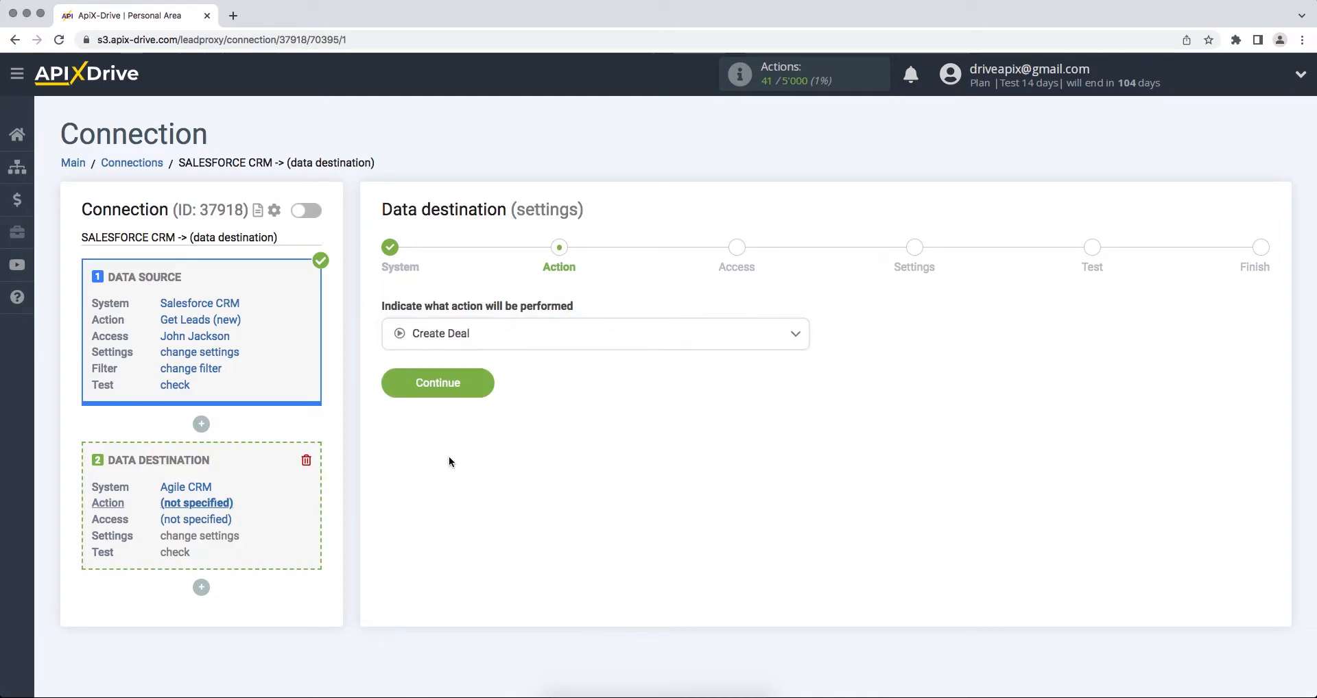
click(387, 389)
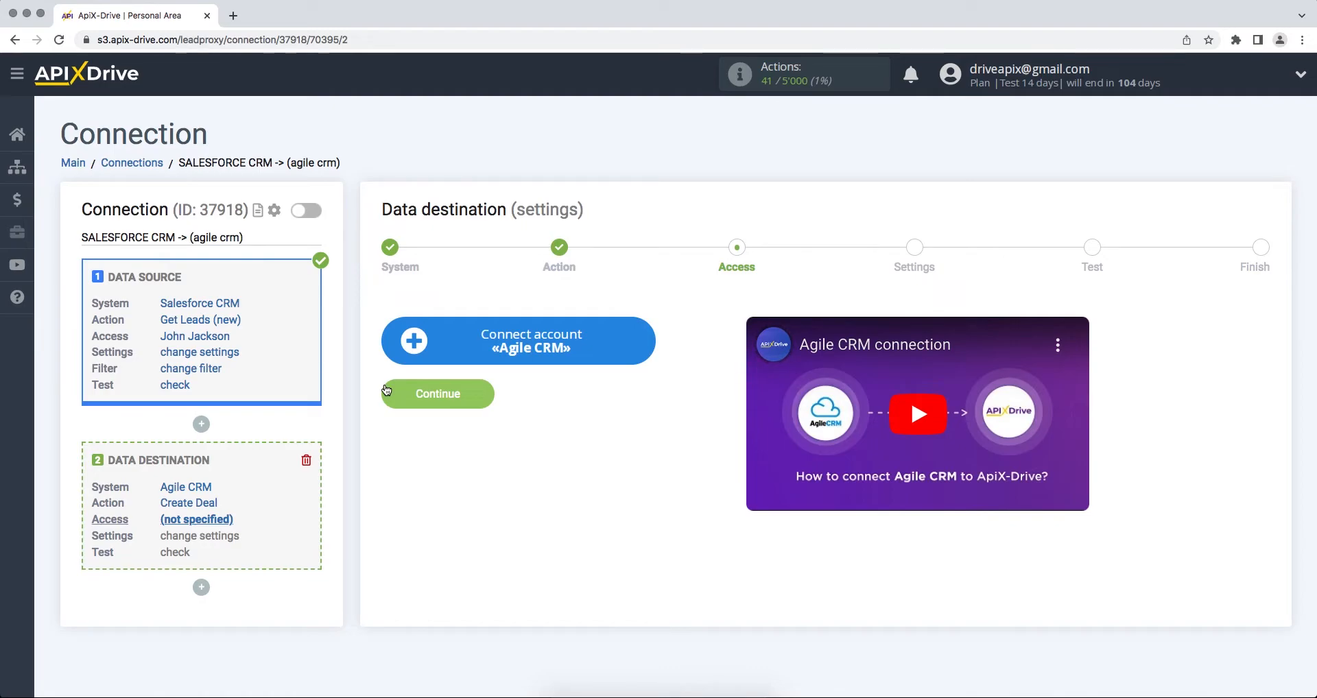
click(408, 350)
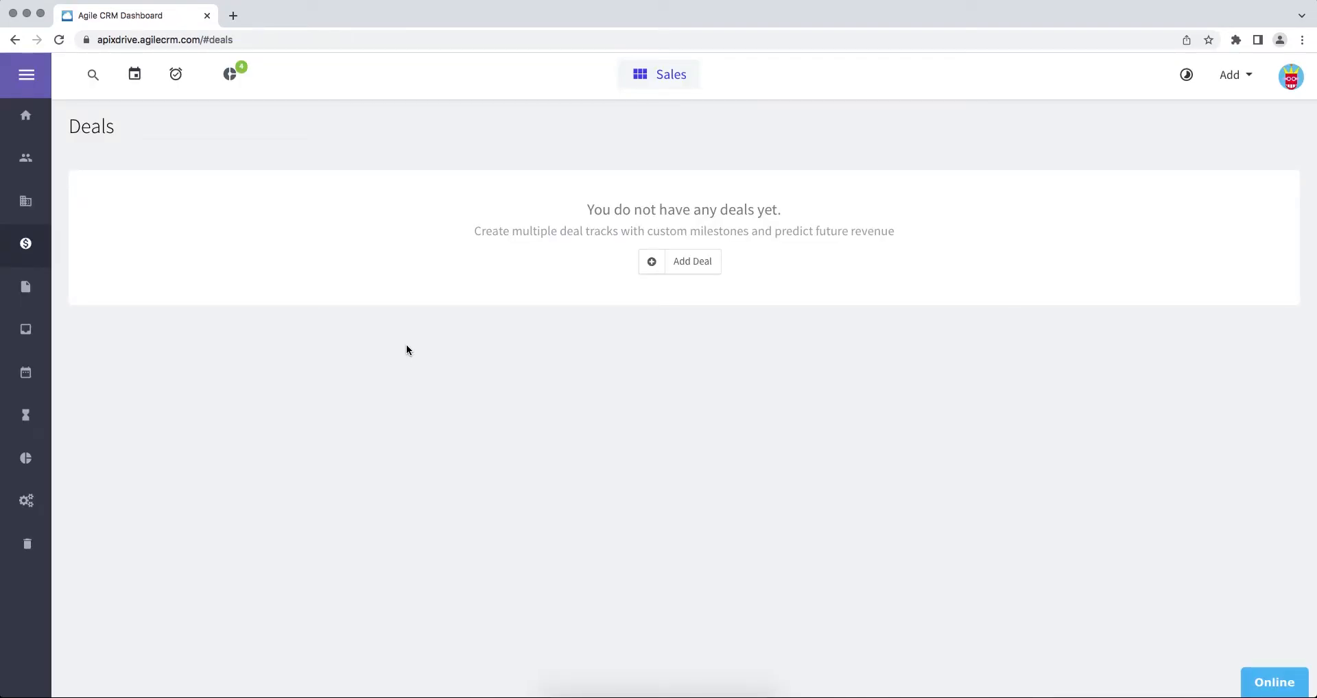
Copy the subdomain 'apixdrive' from the Agile CRM page address
click(385, 40)
drag(169, 40, 129, 40)
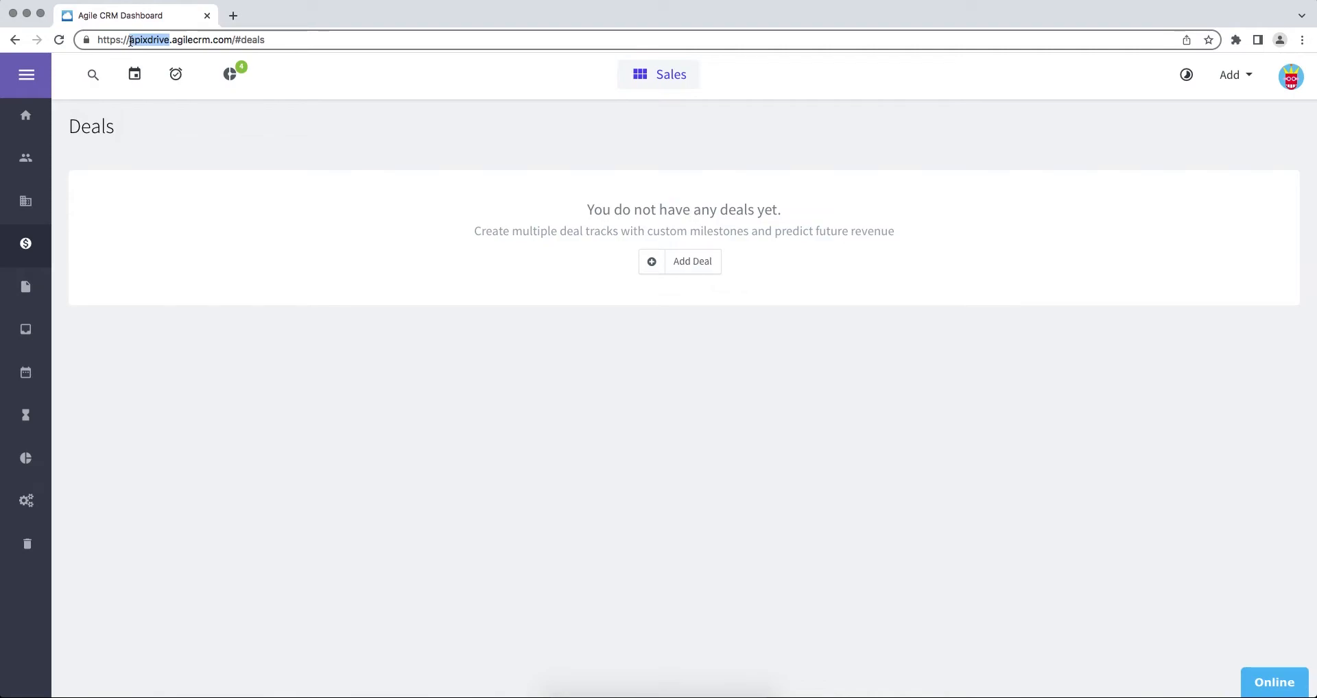
right_click(130, 41)
click(168, 121)
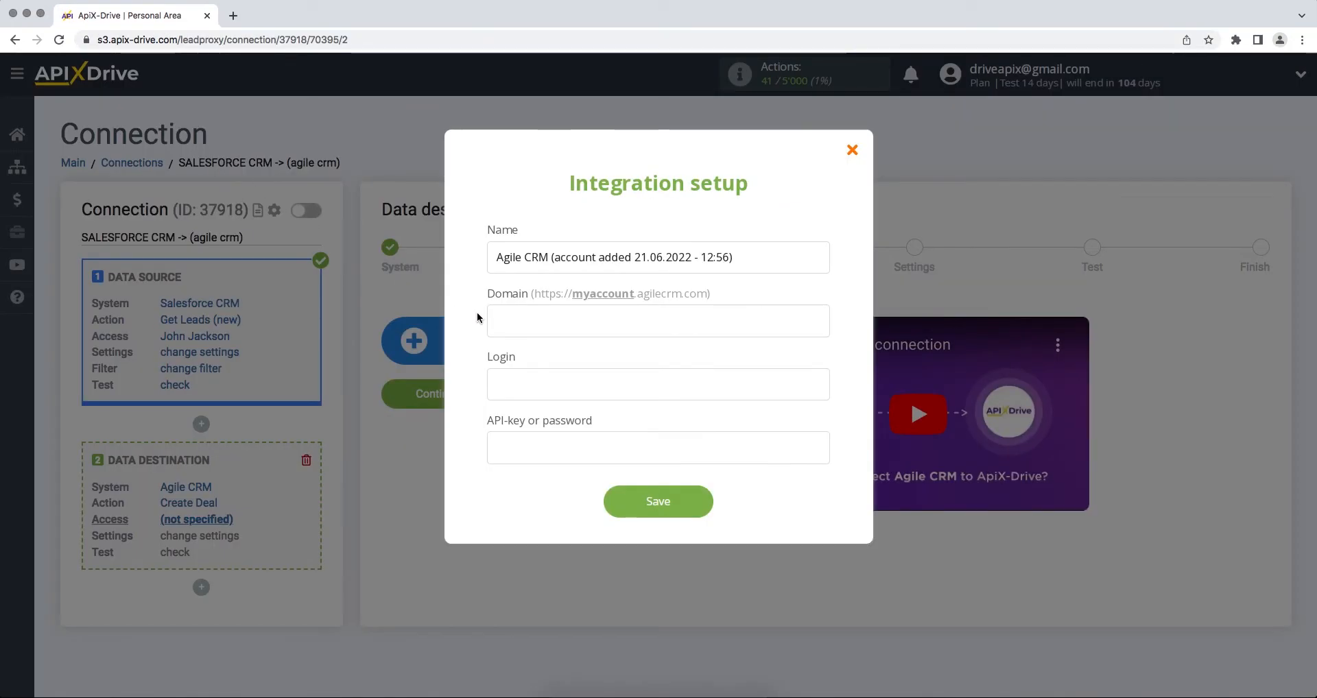
Paste apixdrive as the Domain and enter the Agile CRM account e-mail as the login
right_click(491, 321)
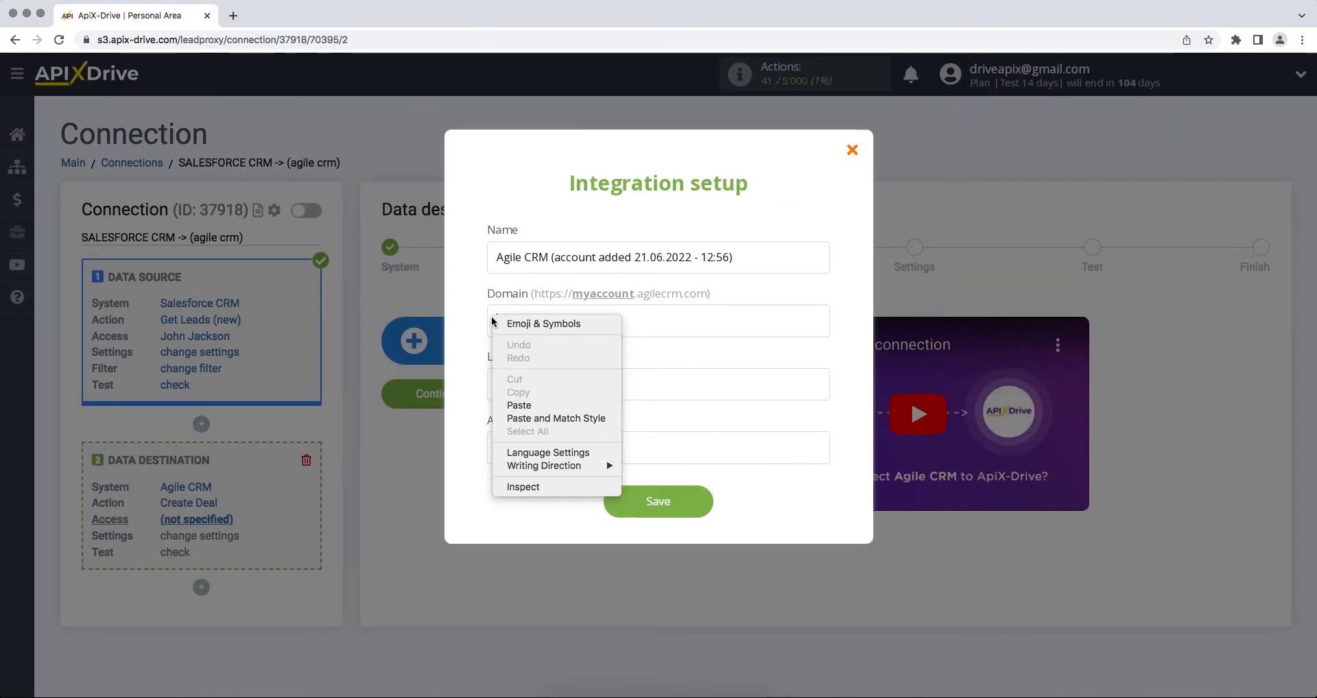
click(537, 406)
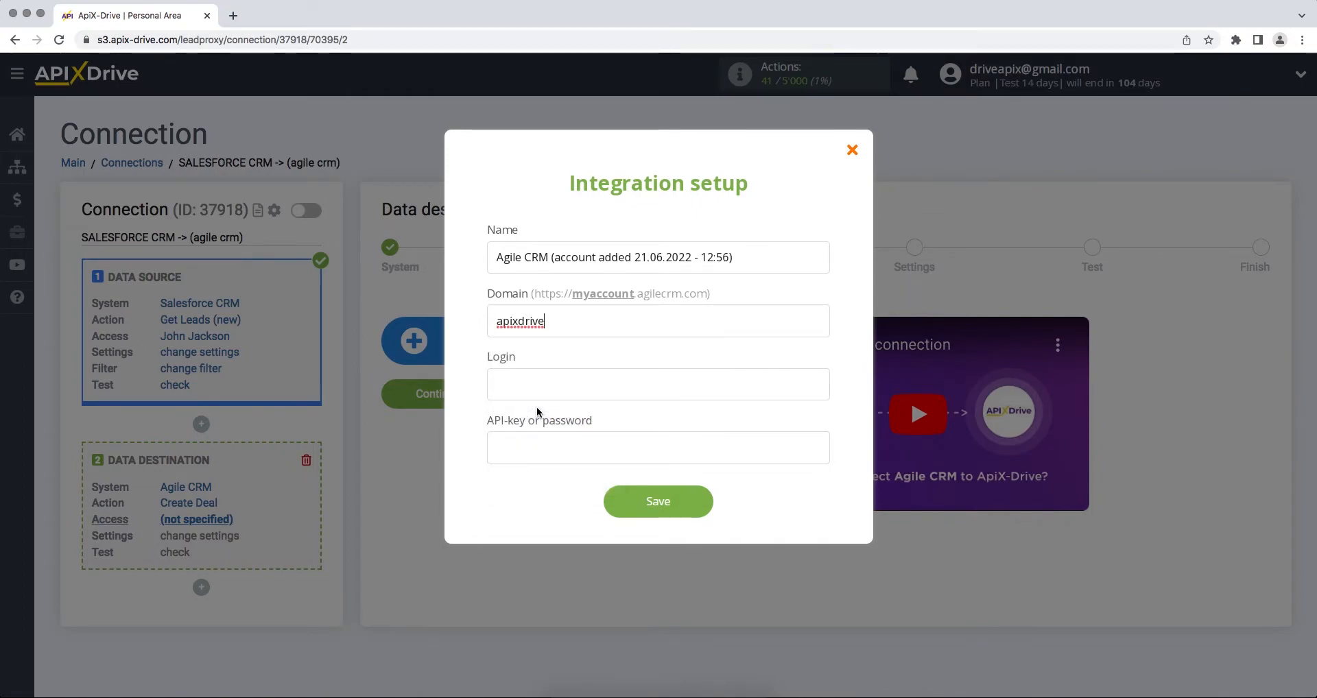
key(Tab)
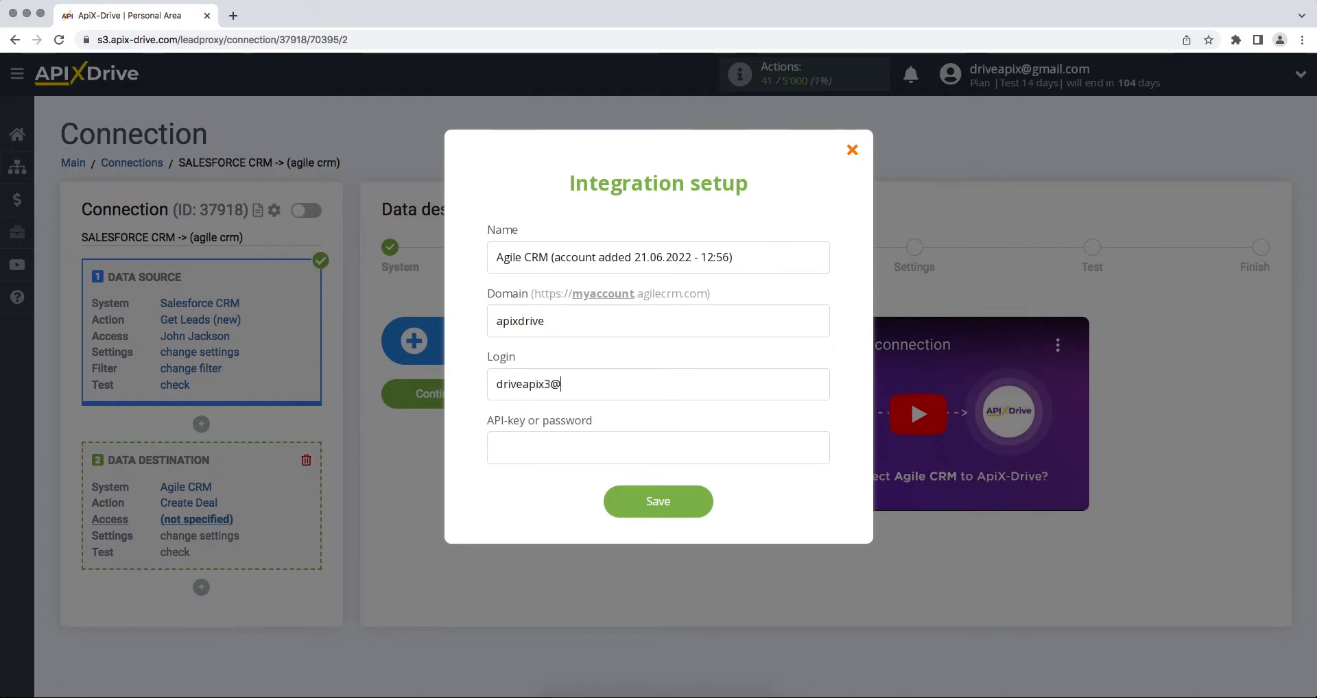
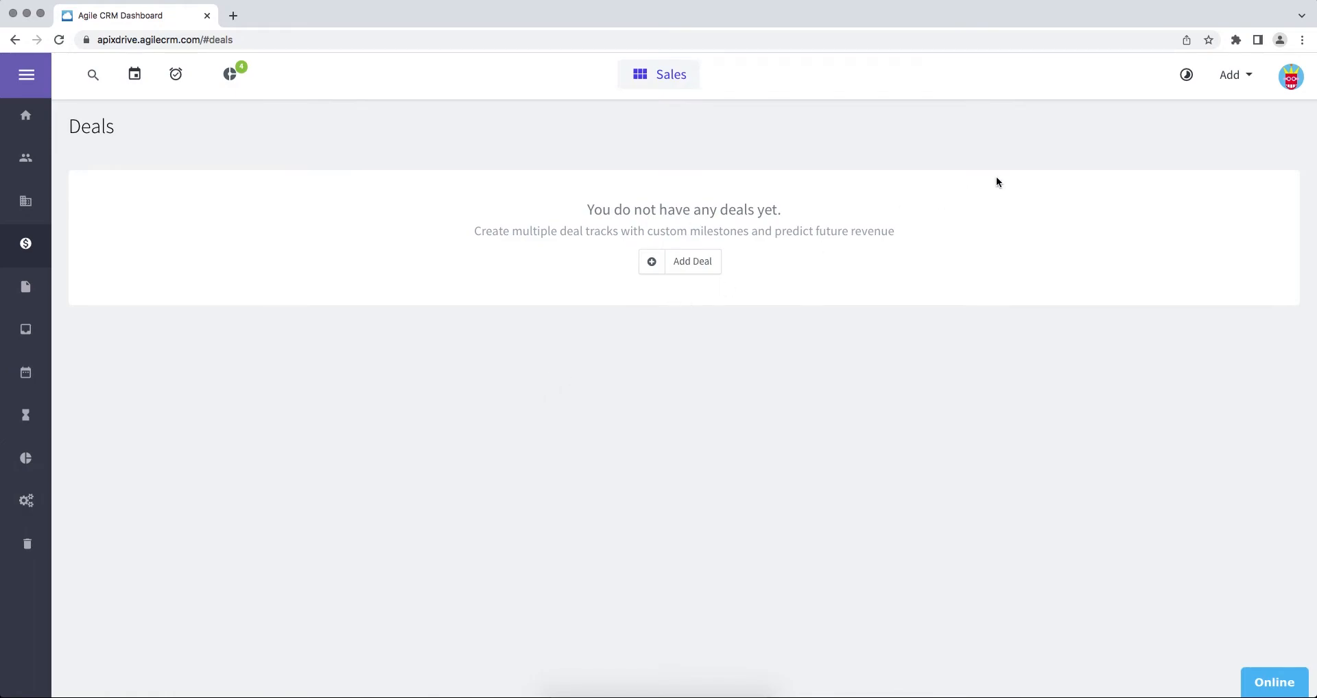
Copy the REST API key from Agile CRM's Admin Settings API page
click(1292, 85)
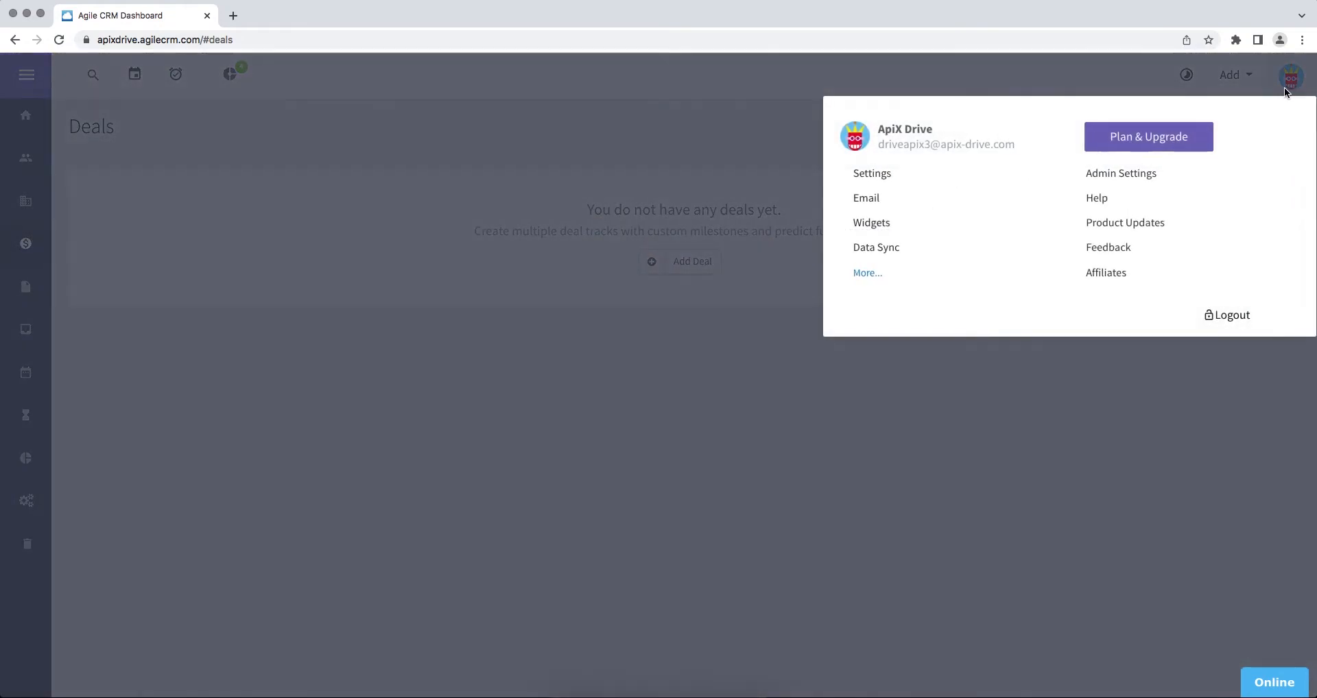
click(1135, 176)
scroll(1131, 176, down, 5)
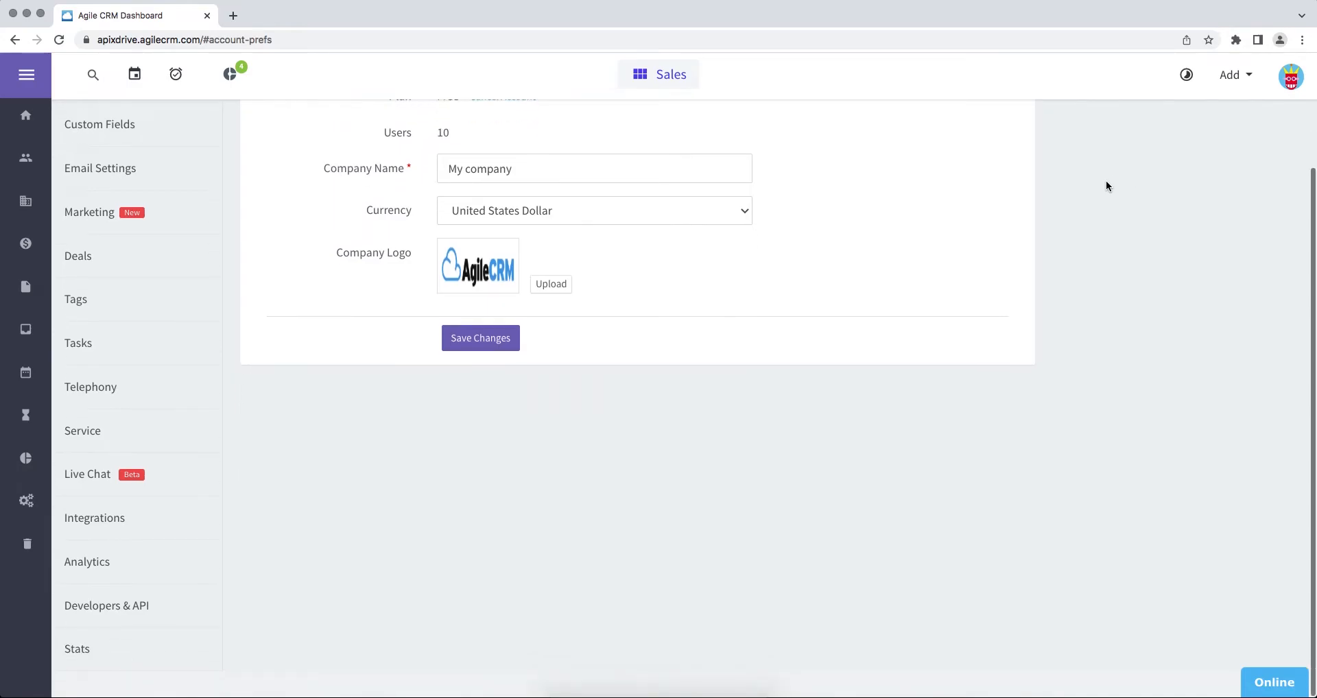
click(149, 607)
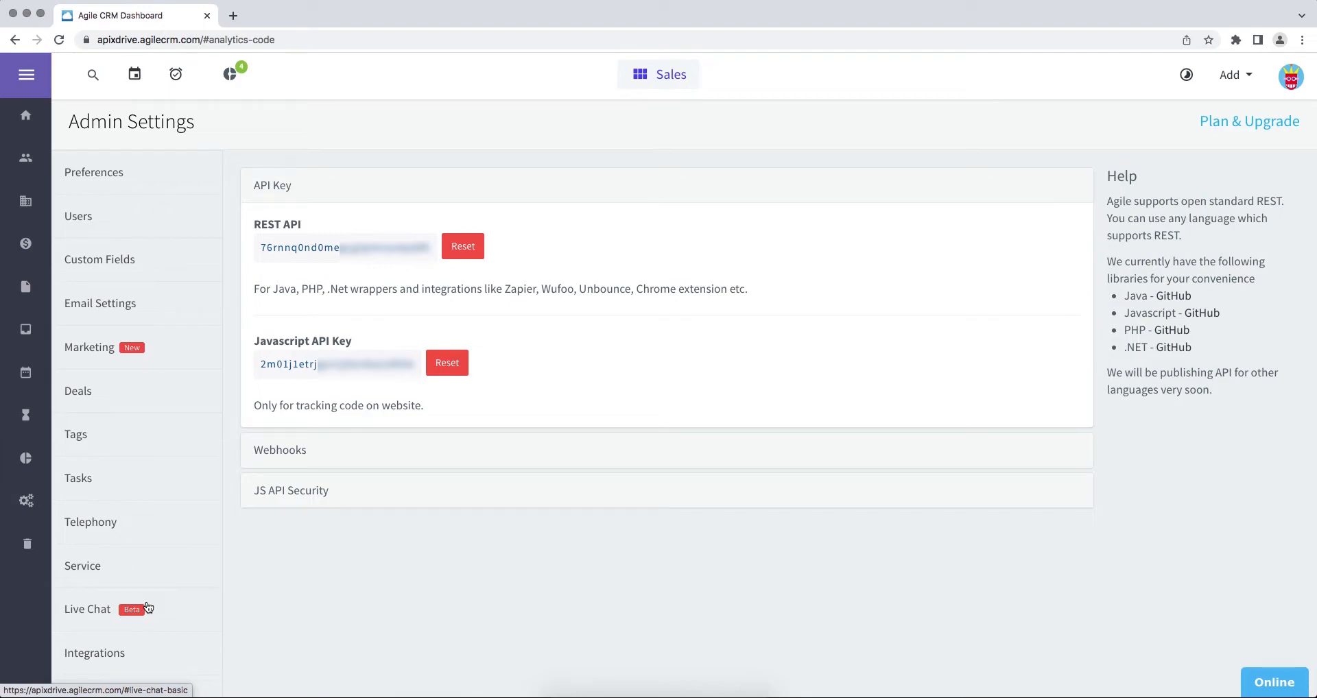
drag(259, 247, 435, 253)
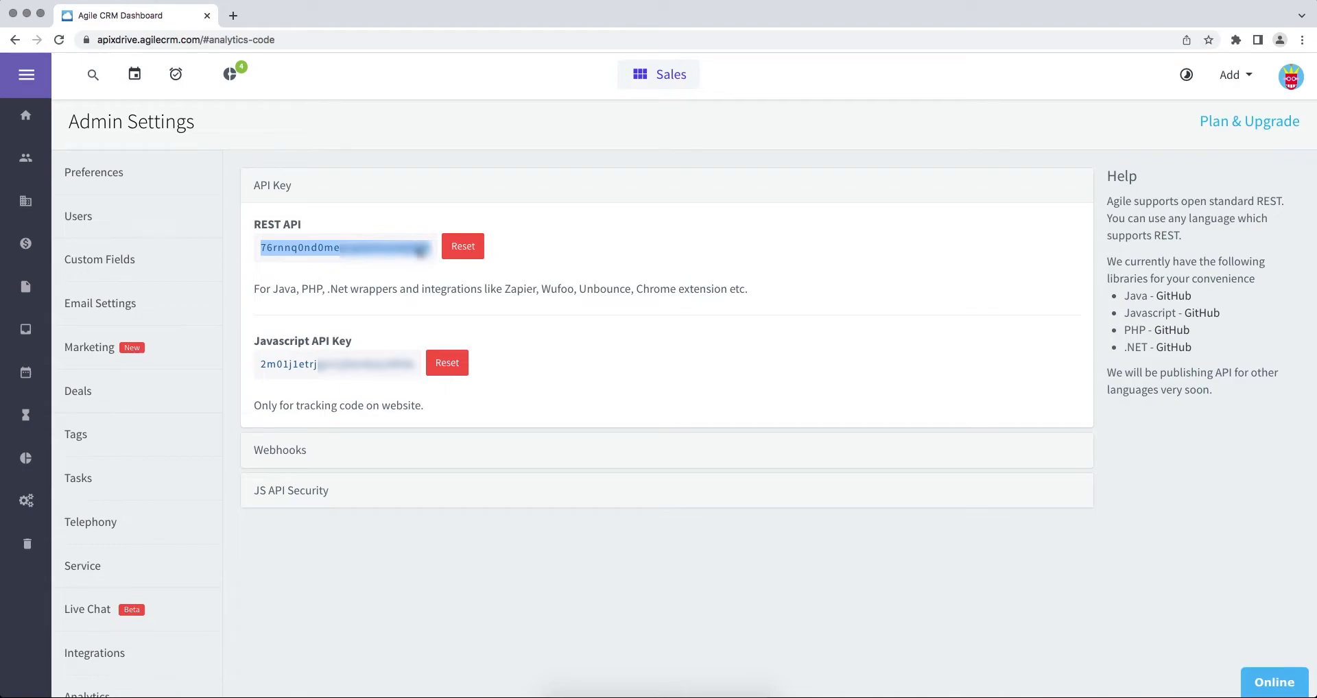
right_click(419, 249)
click(429, 271)
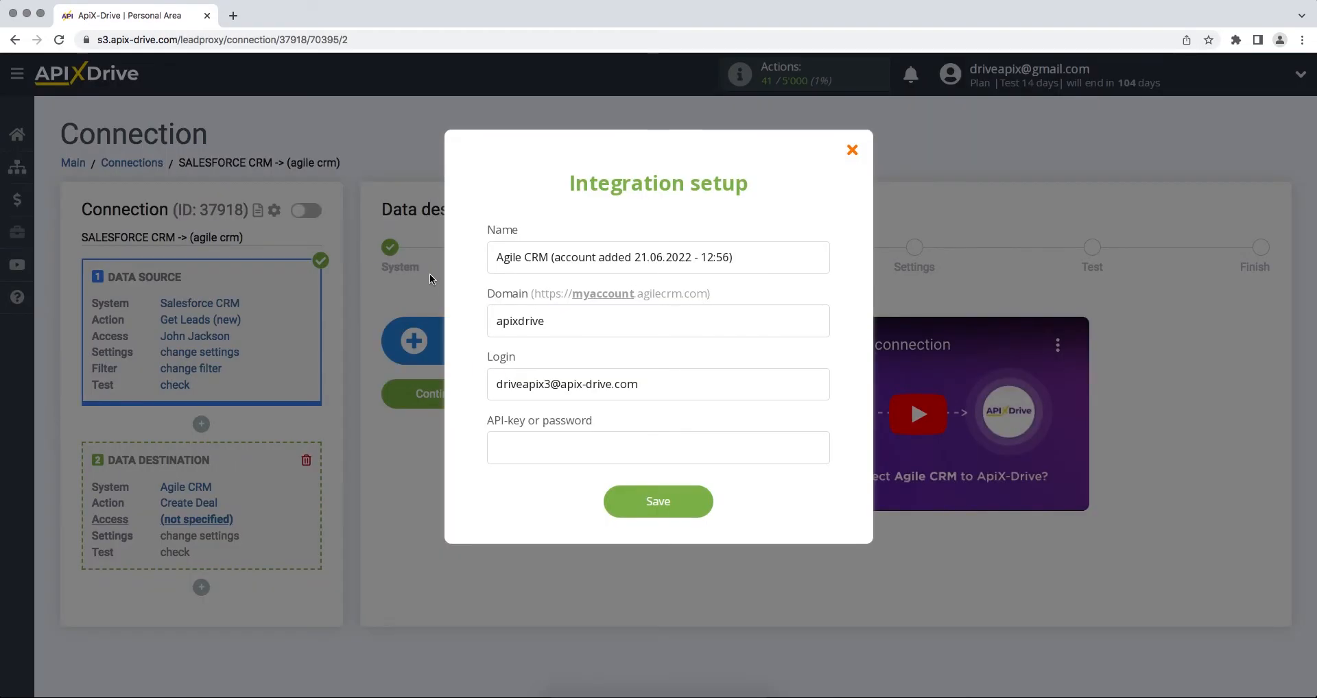
Paste the Agile CRM REST API key into the API-key field and save
right_click(526, 454)
click(552, 537)
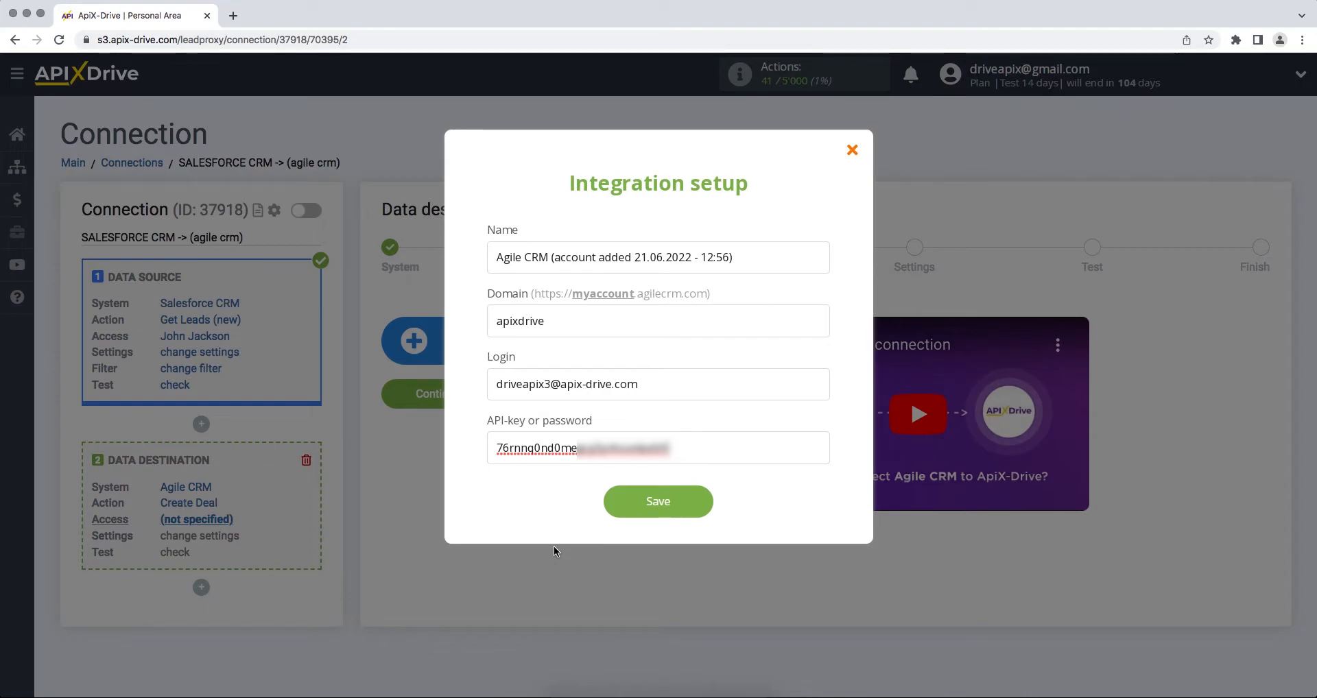
click(610, 511)
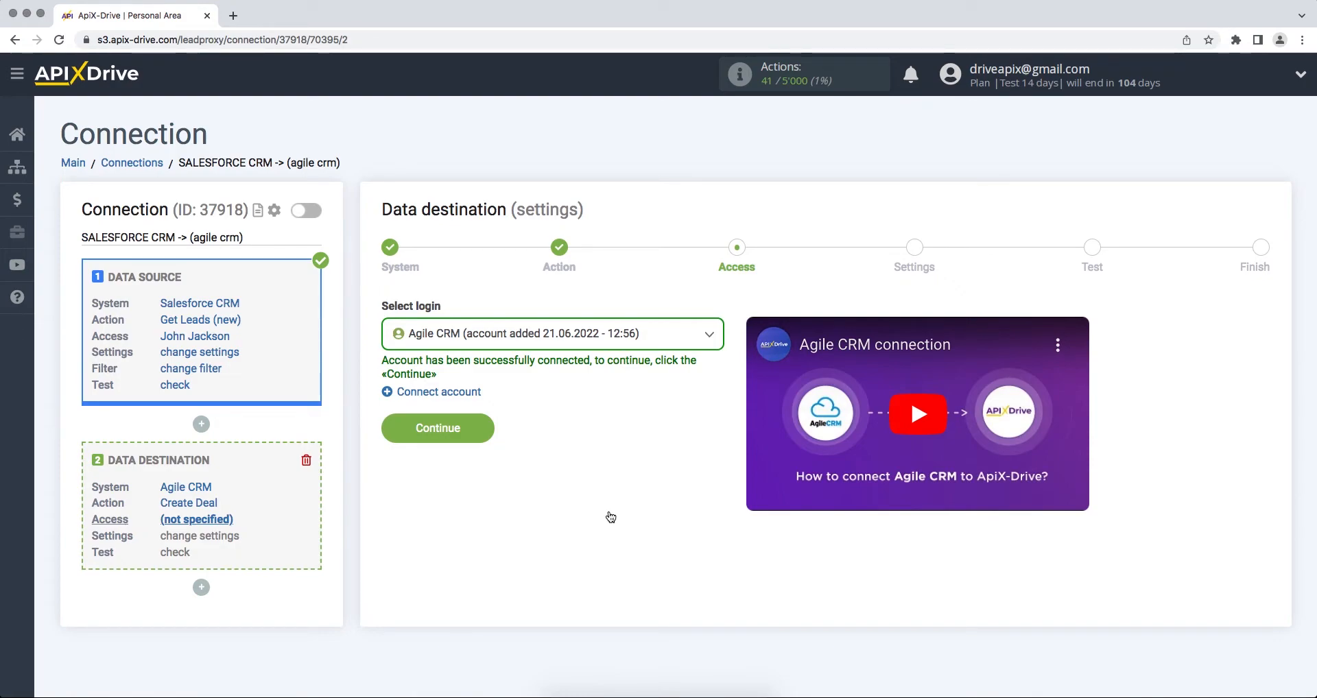
Select the new Agile CRM account as the login and continue to Settings
click(596, 341)
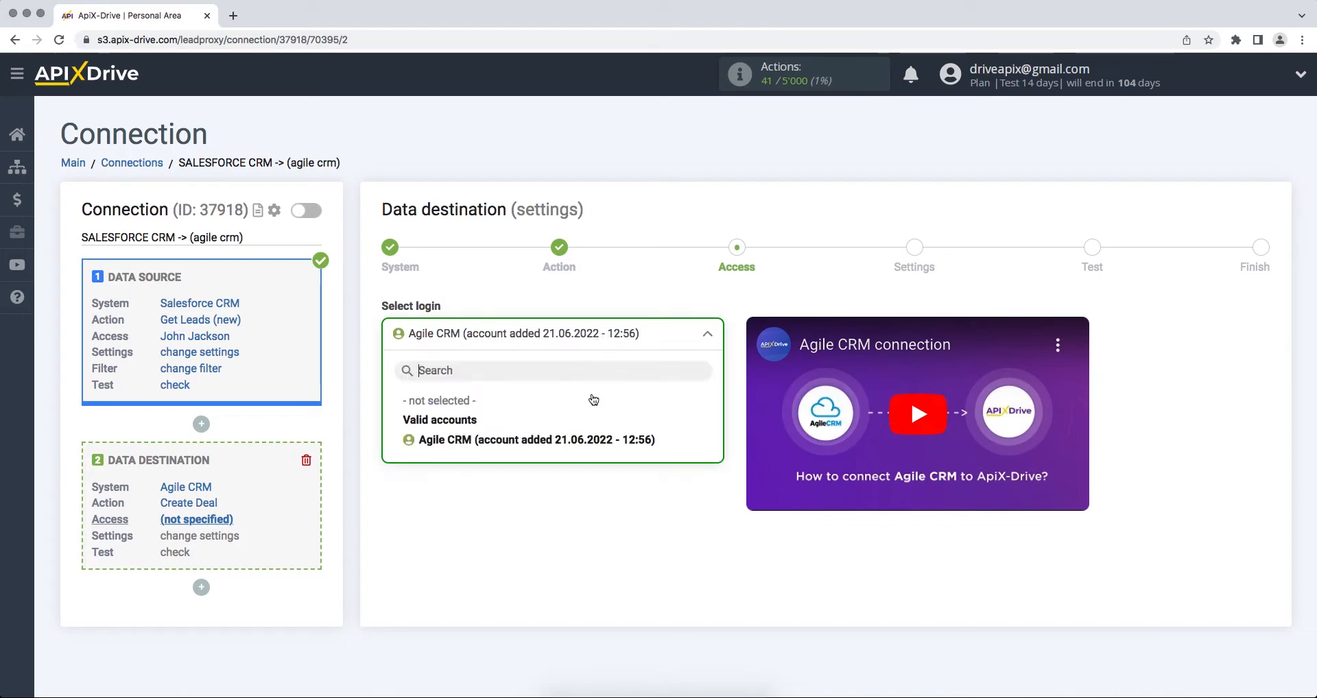
click(590, 436)
click(391, 433)
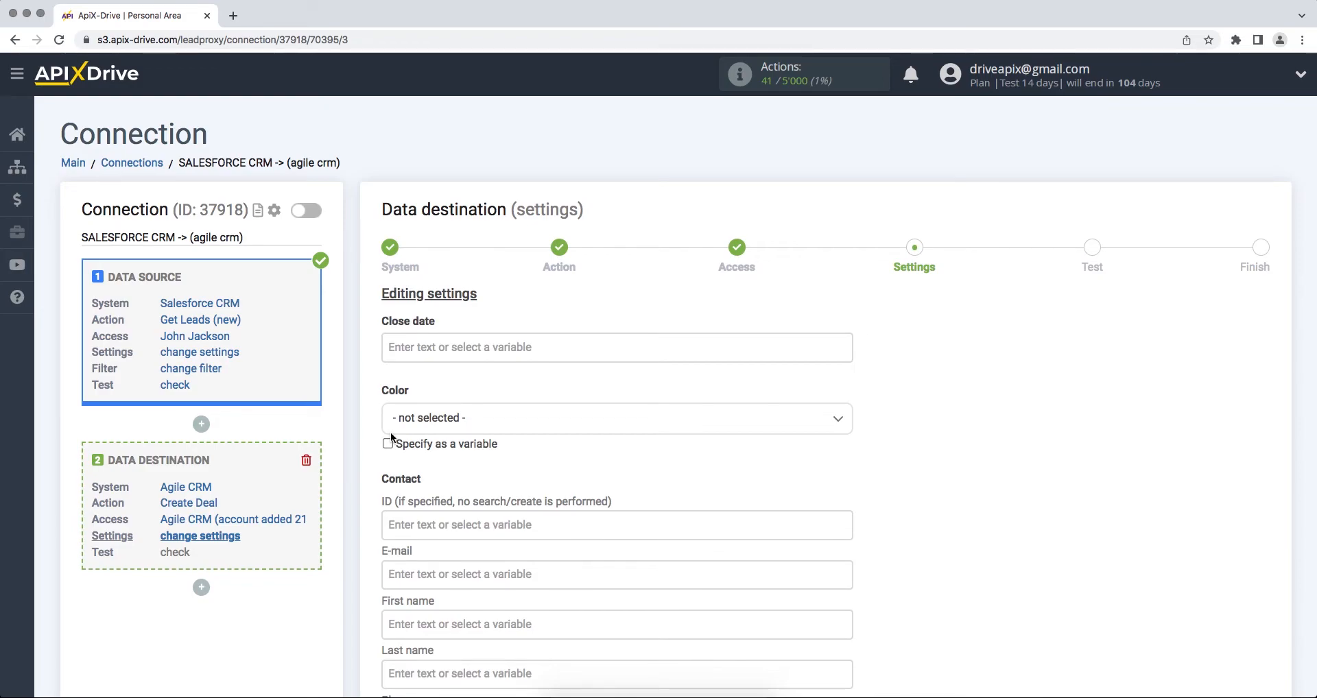
Map the lead's Email, First Name and Last Name to the deal's contact fields
scroll(389, 432, down, 6)
click(426, 465)
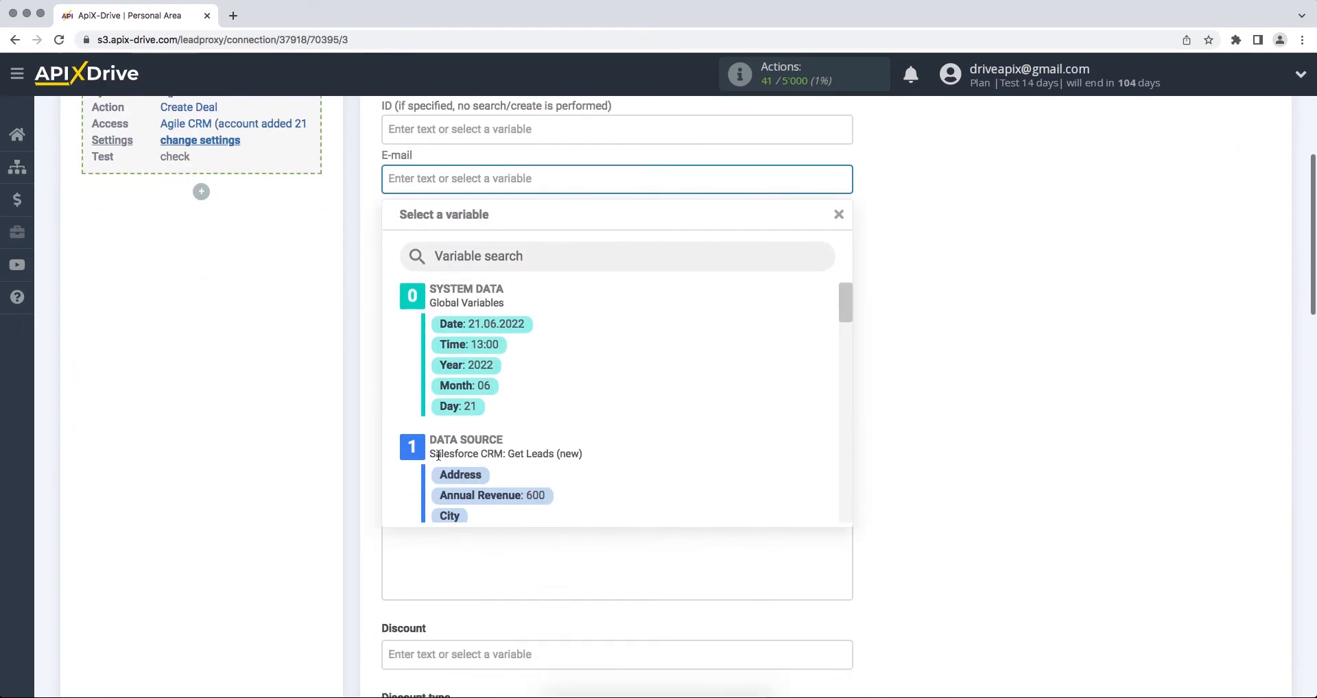
drag(838, 294, 849, 375)
click(590, 400)
click(482, 227)
scroll(846, 313, down, 1)
drag(846, 312, 855, 397)
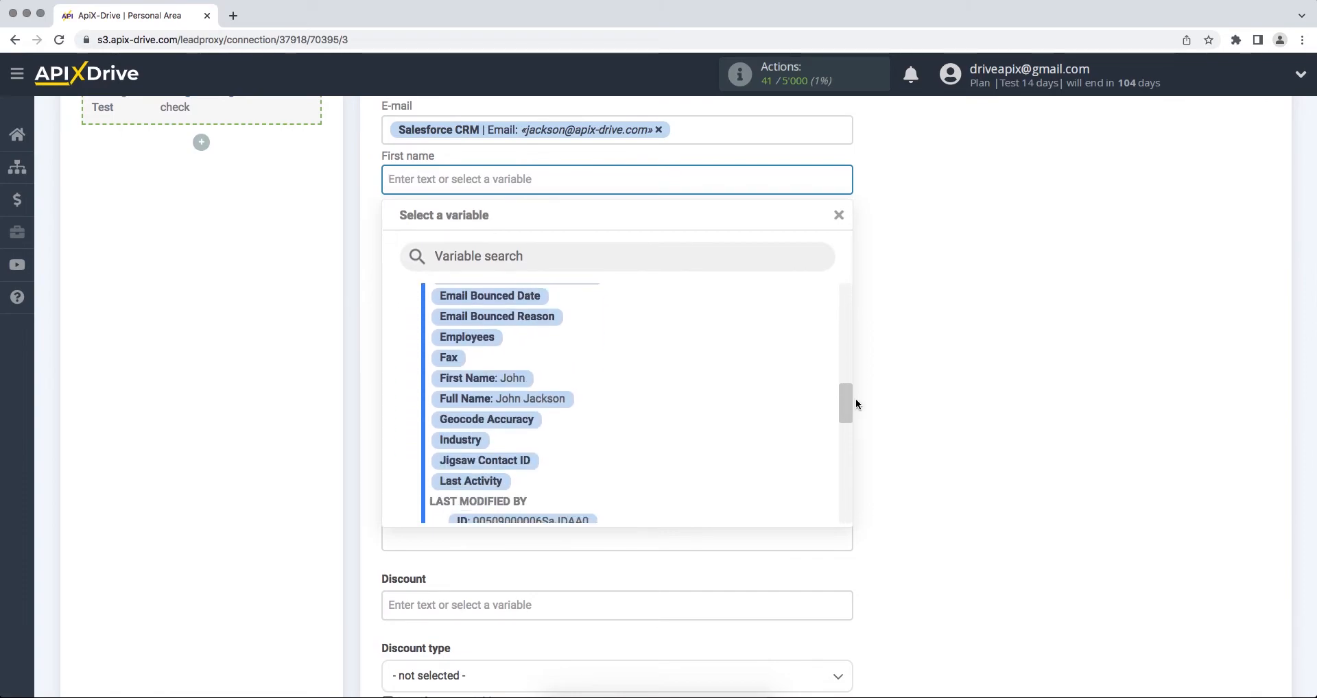
click(525, 379)
click(521, 226)
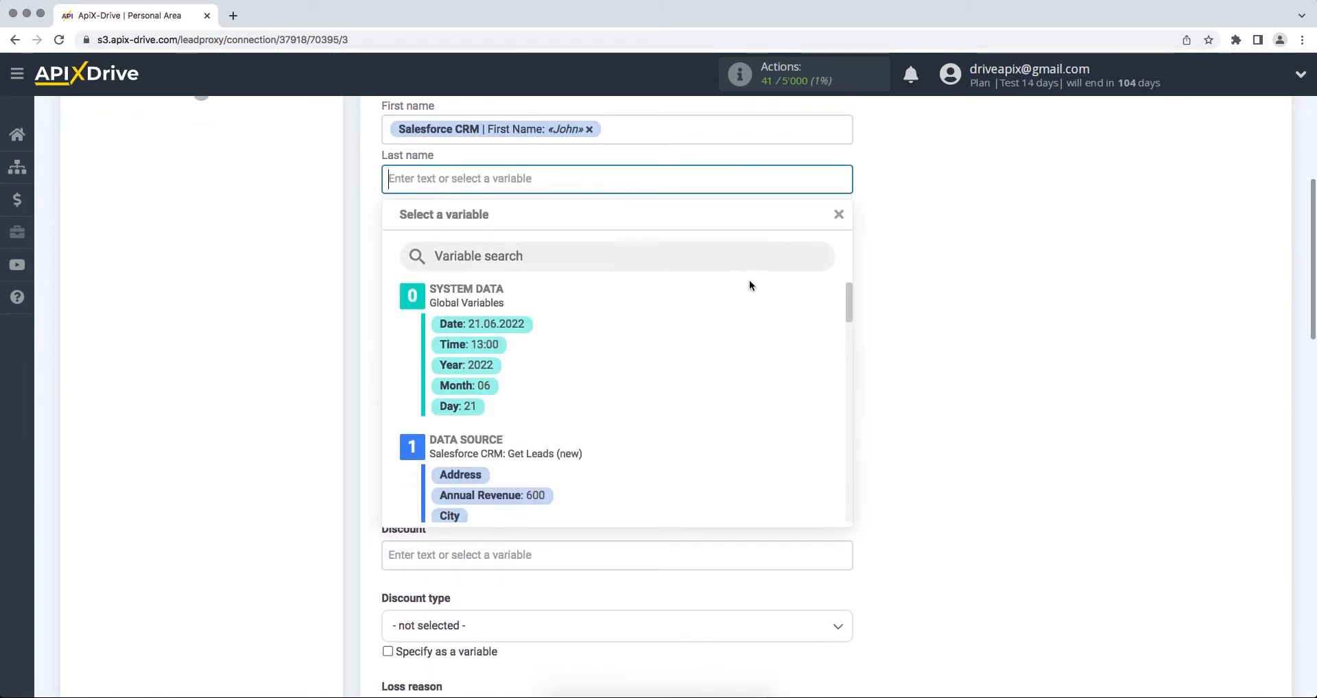
drag(843, 303, 842, 430)
click(529, 377)
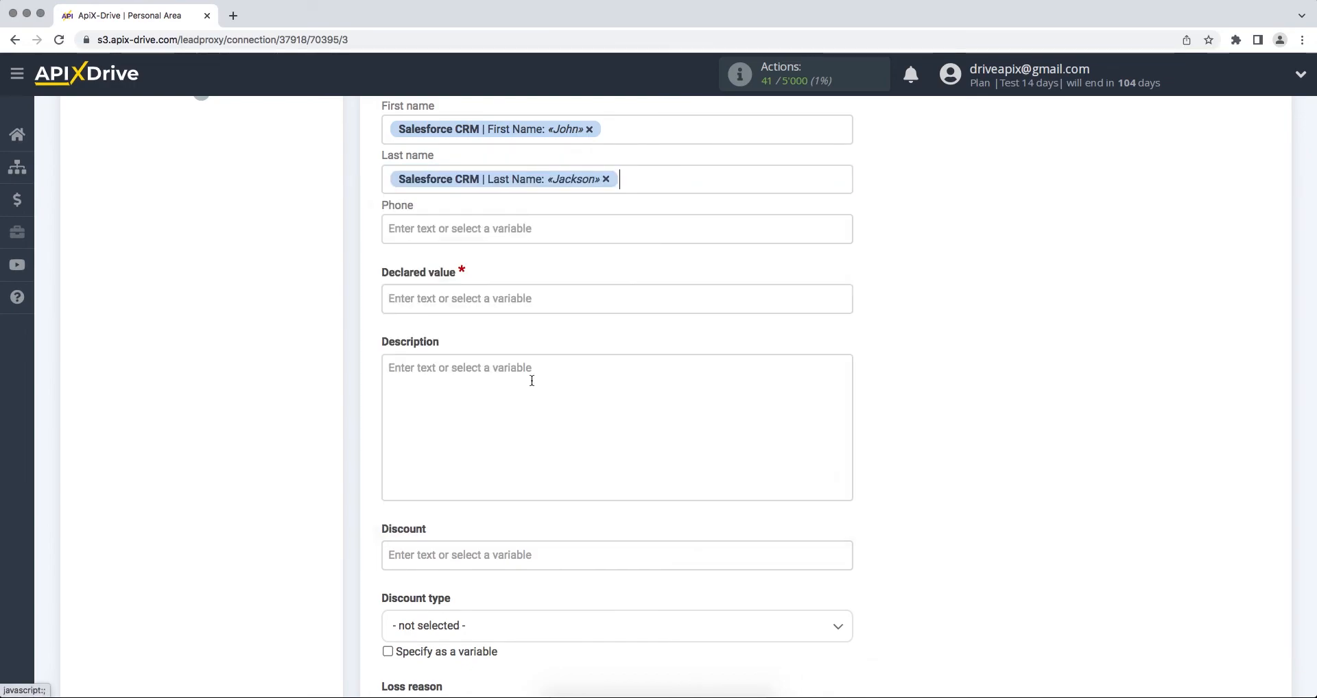
Map the lead's Phone to Phone and Annual Revenue to Declared value
click(507, 229)
drag(845, 296, 852, 461)
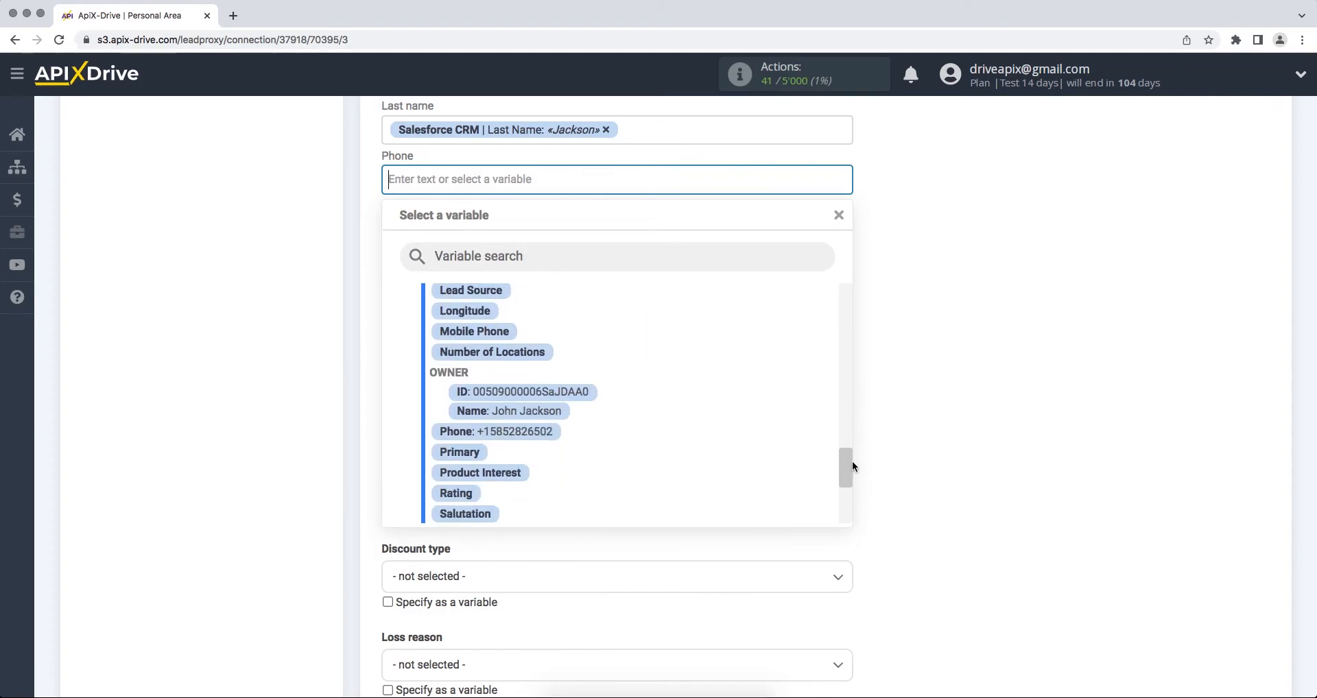
click(552, 431)
click(544, 250)
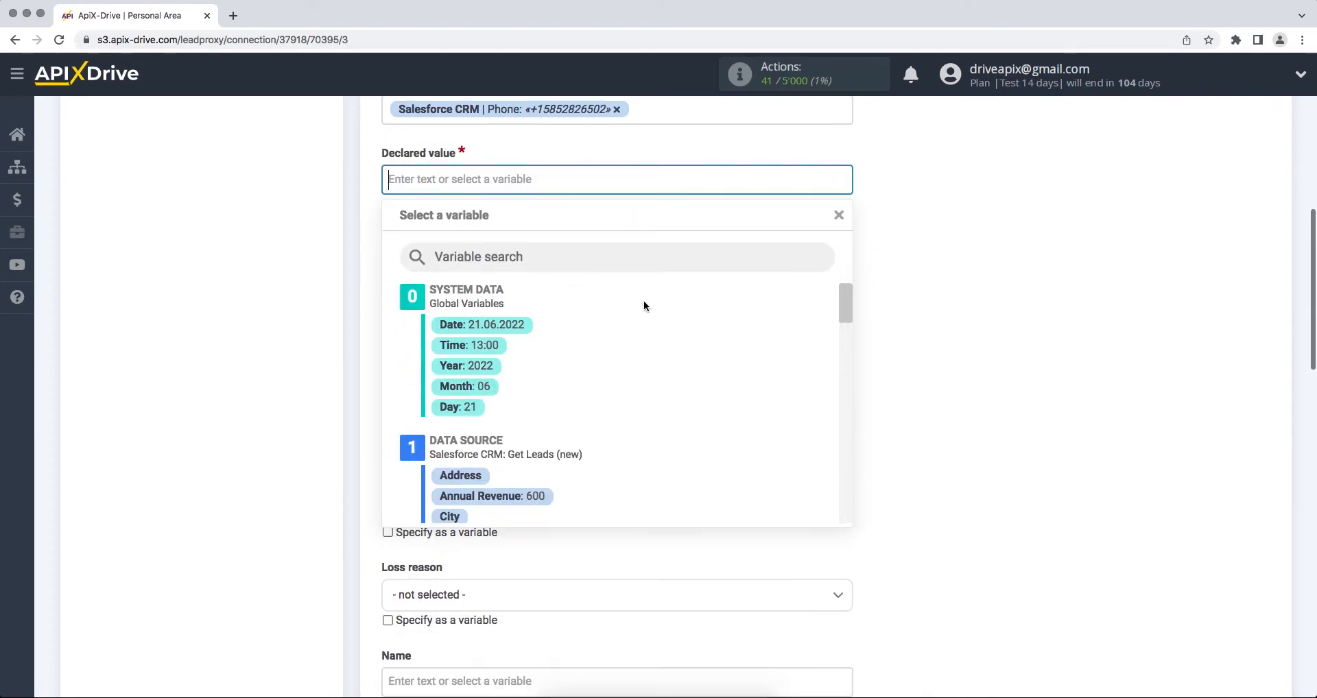
drag(846, 303, 814, 312)
click(521, 439)
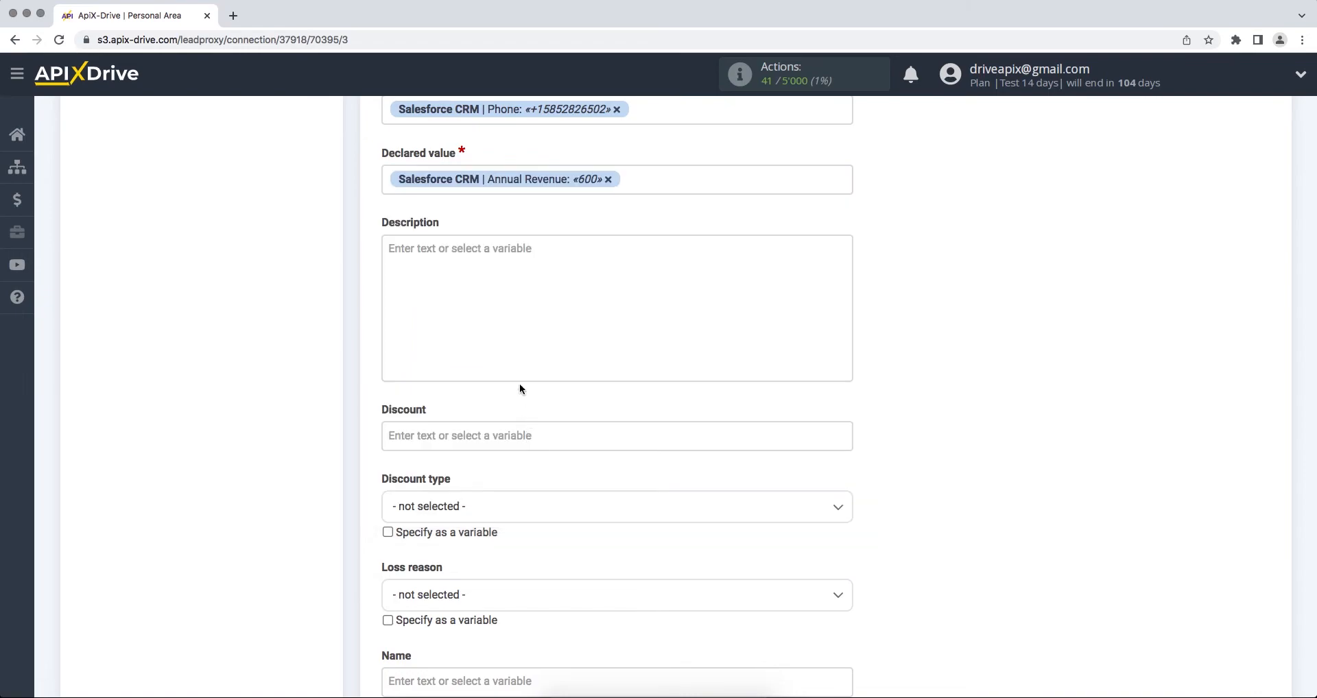
click(513, 297)
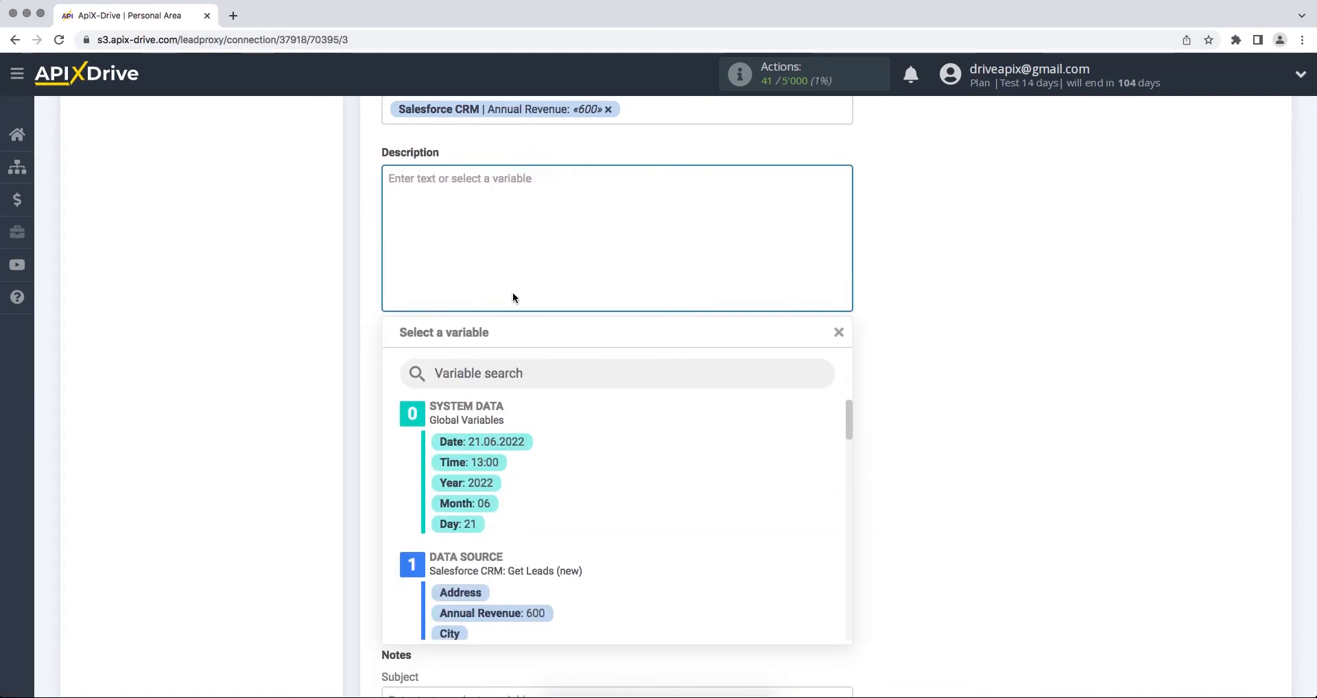
Set the deal Description to 'New lead from Salesforce CRM Date/Time' plus the lead's Created Date
text(New )
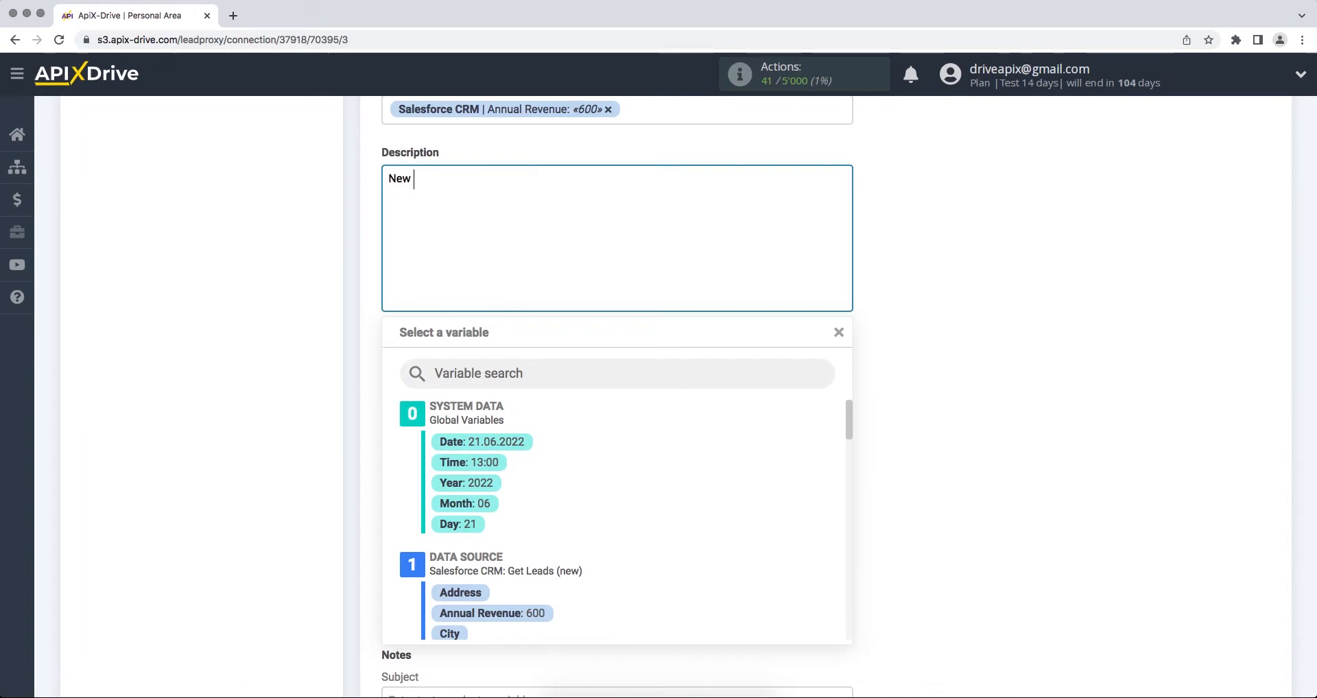
text(lead from S)
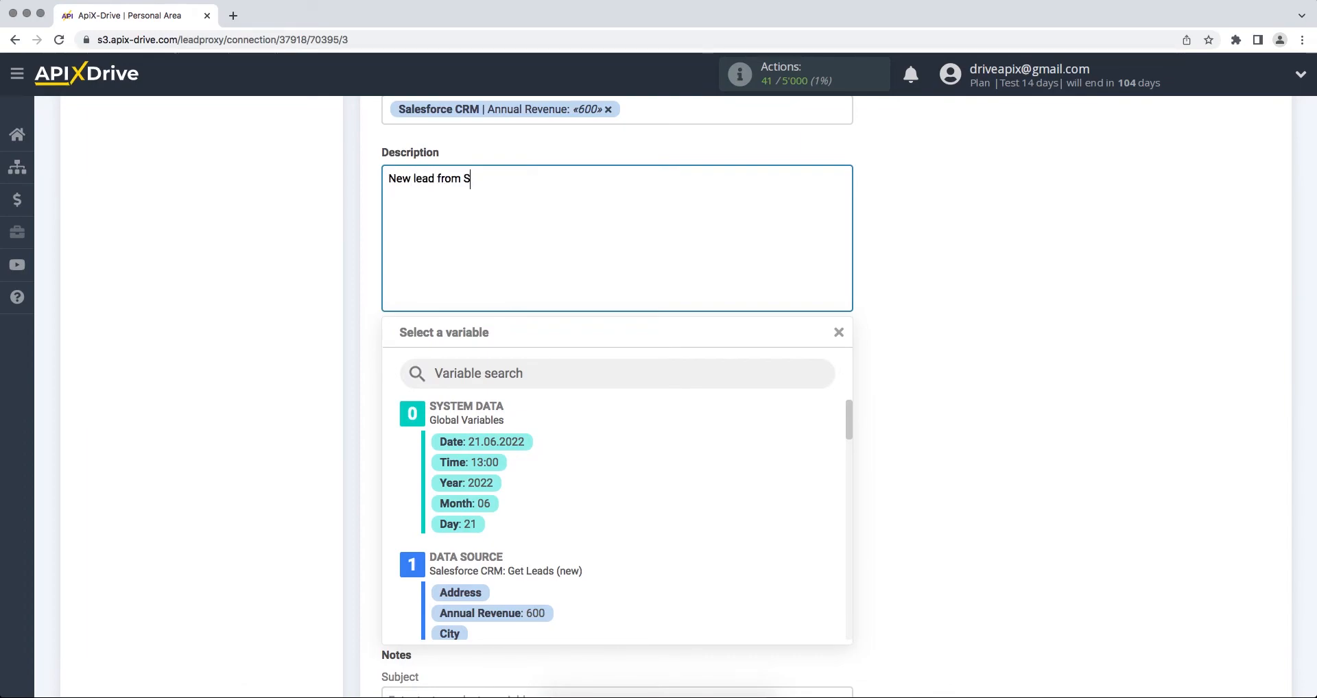
text(alesforce CRM )
text(Date/Time)
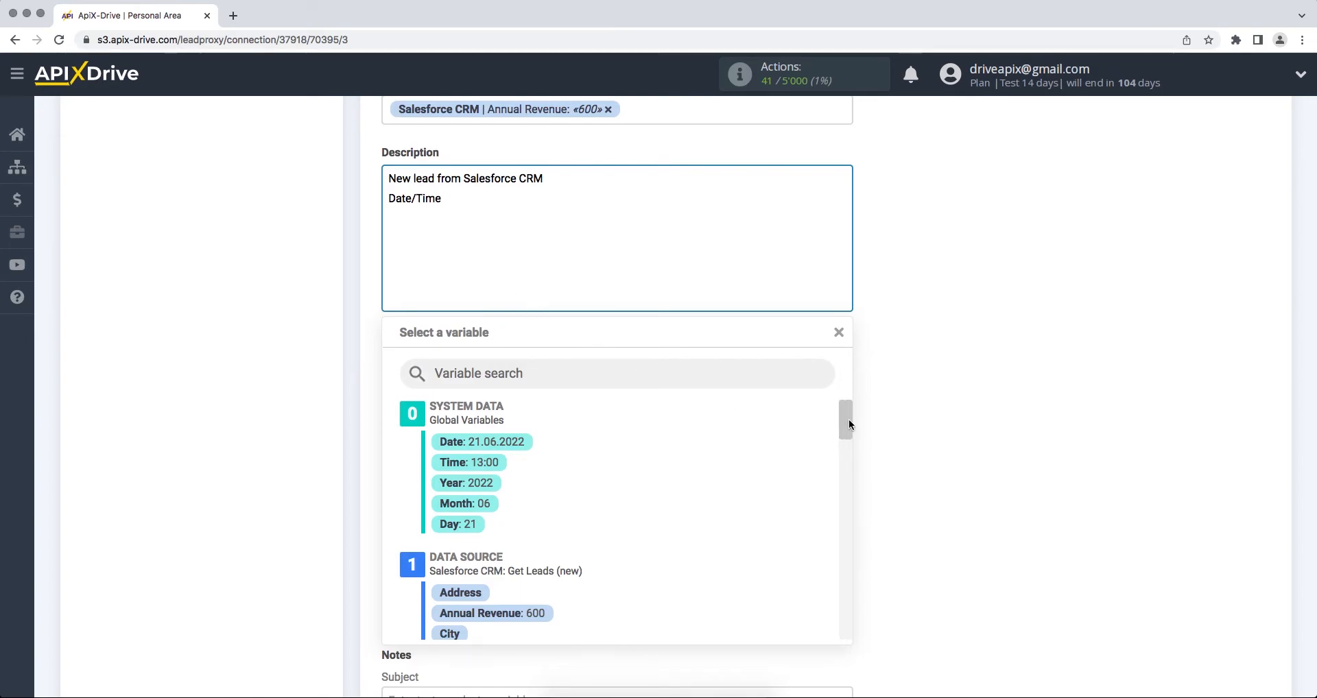
drag(849, 424, 850, 487)
click(592, 482)
Use the lead's Description as the product Name
scroll(590, 479, down, 10)
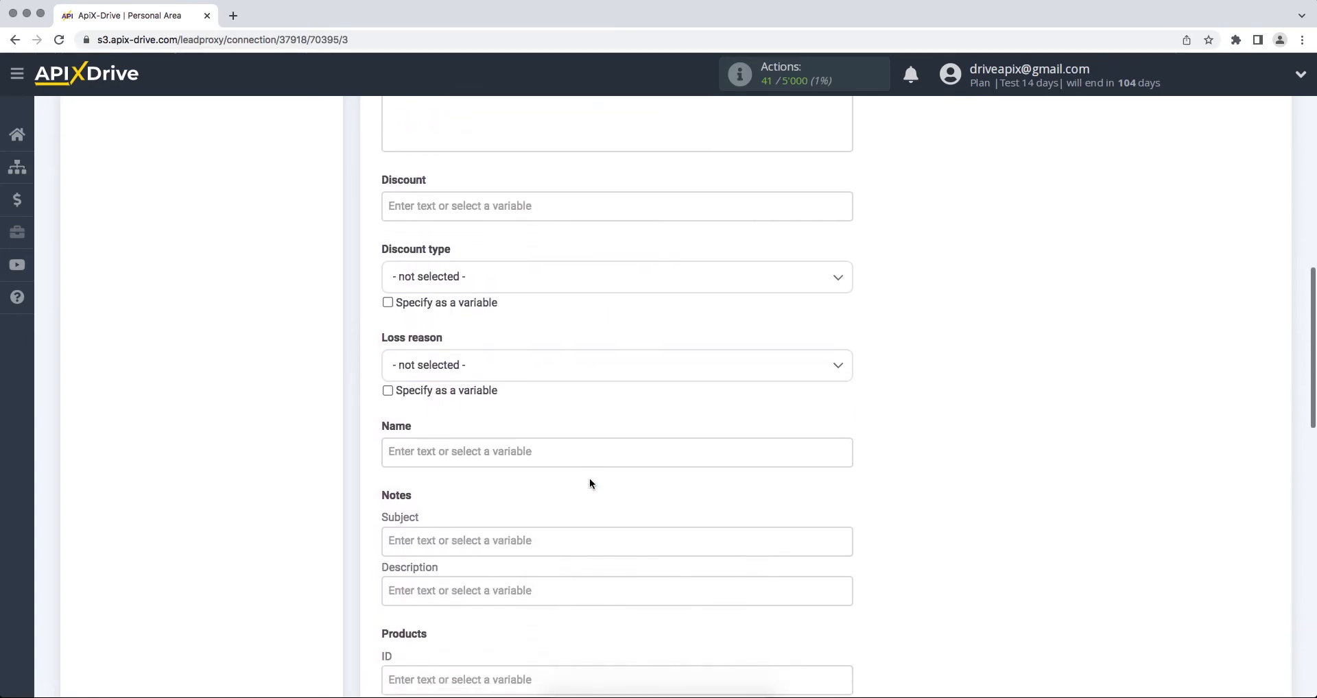
click(573, 484)
drag(847, 307, 850, 391)
click(583, 317)
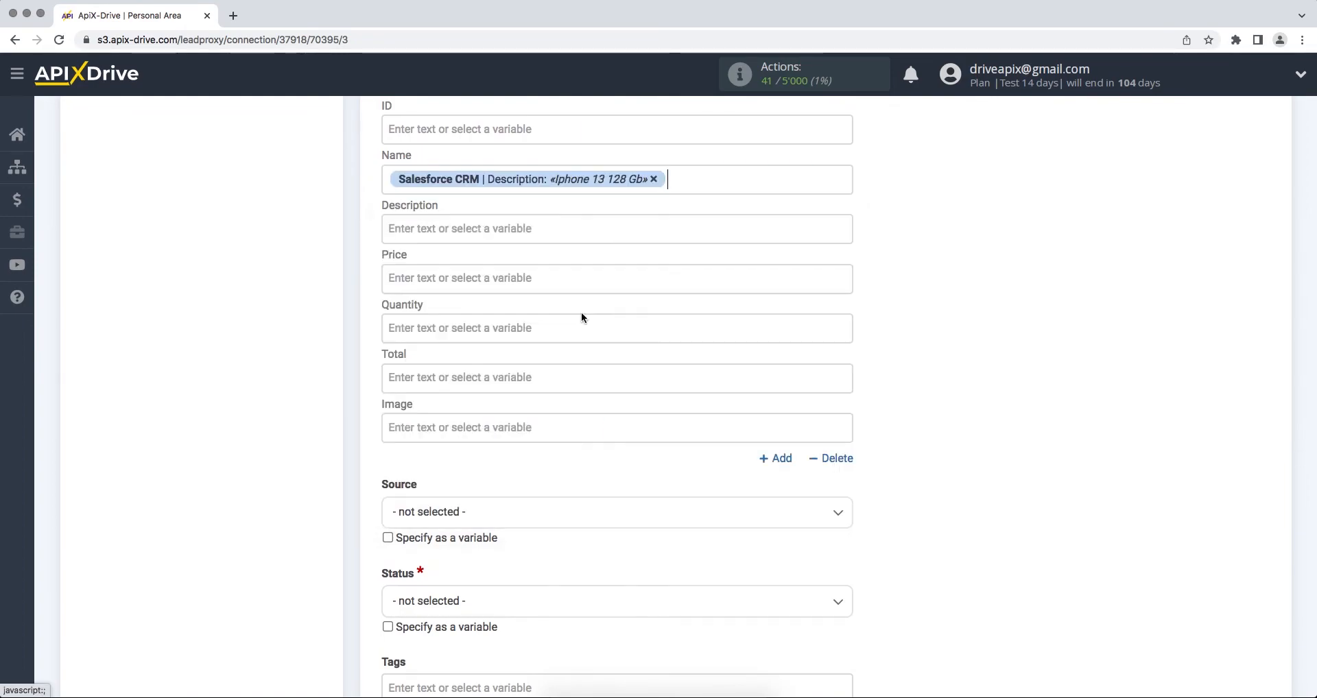
Set the deal status to Default: New and proceed to the test preview
click(523, 601)
scroll(449, 670, down, 2)
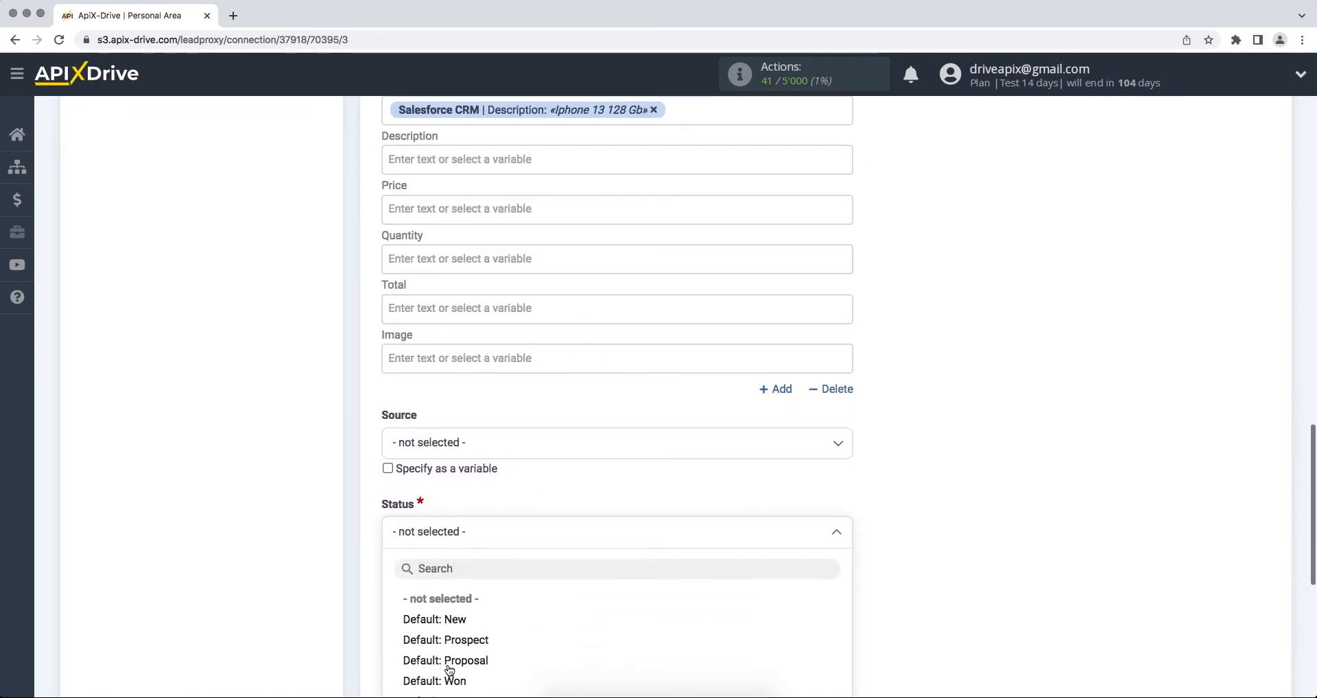
click(447, 619)
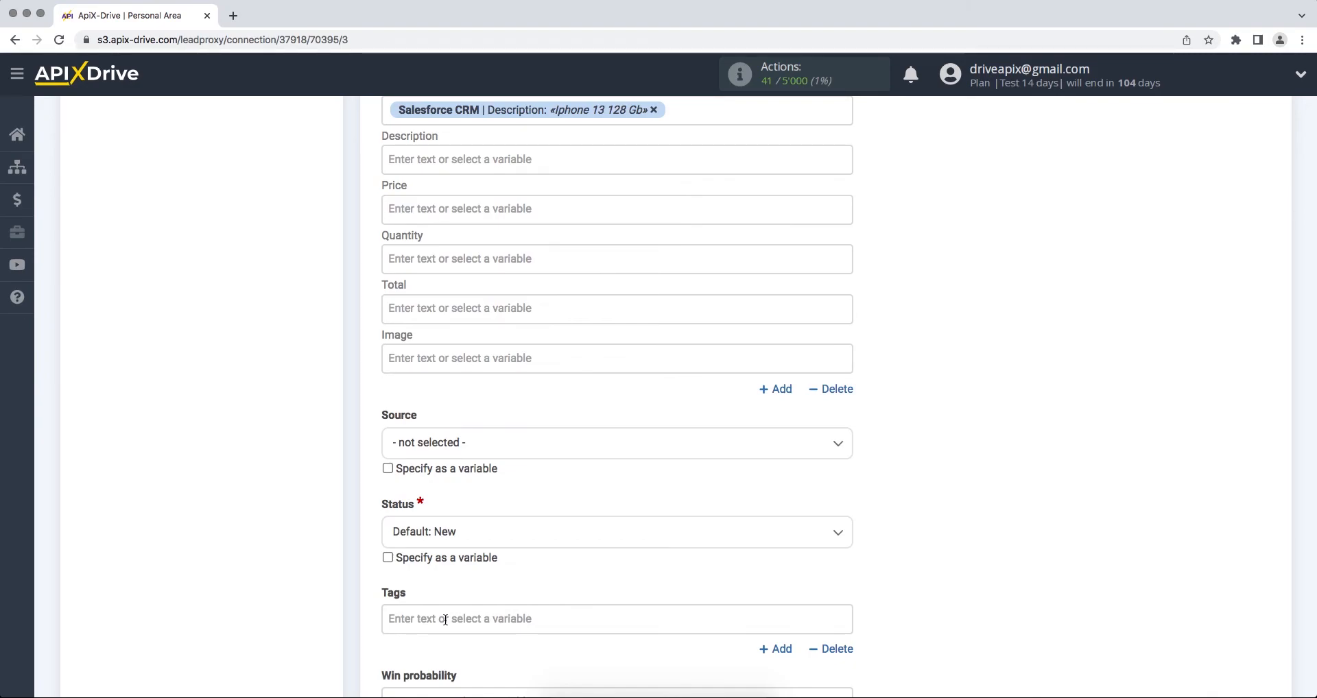
scroll(445, 619, down, 6)
click(388, 337)
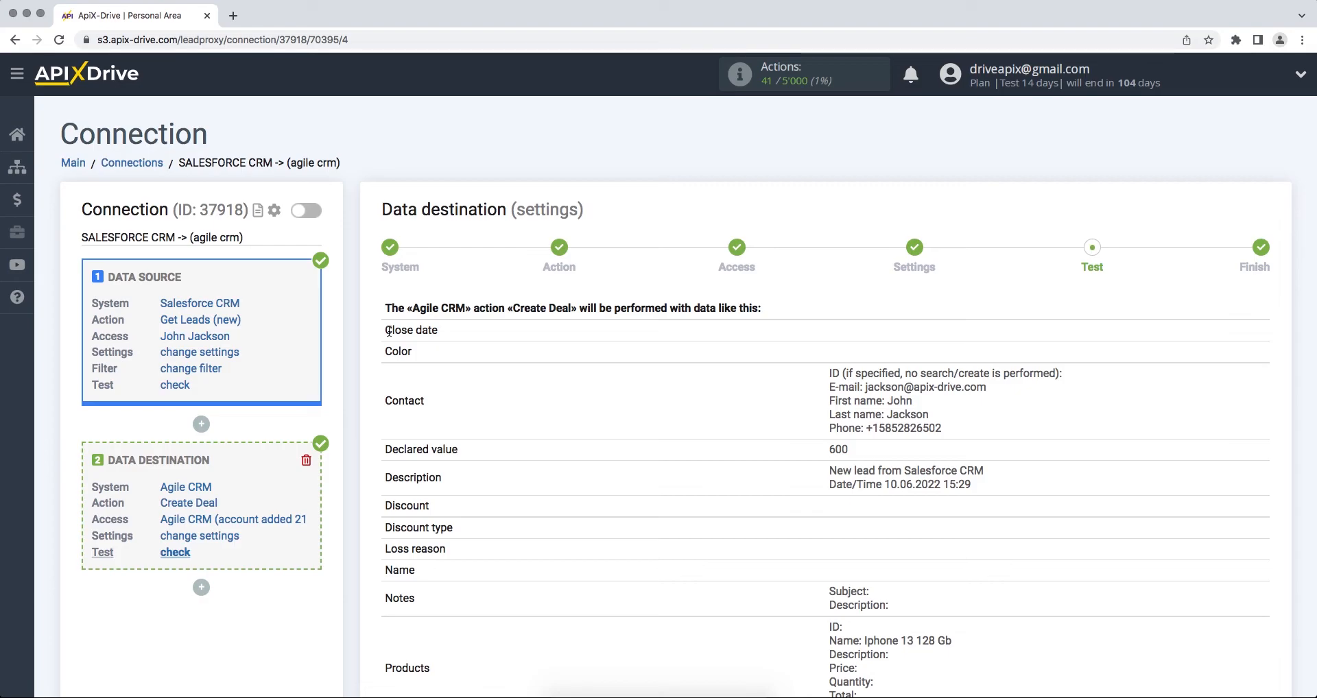
Send the test lead data to Agile CRM to create a test deal
scroll(389, 331, down, 5)
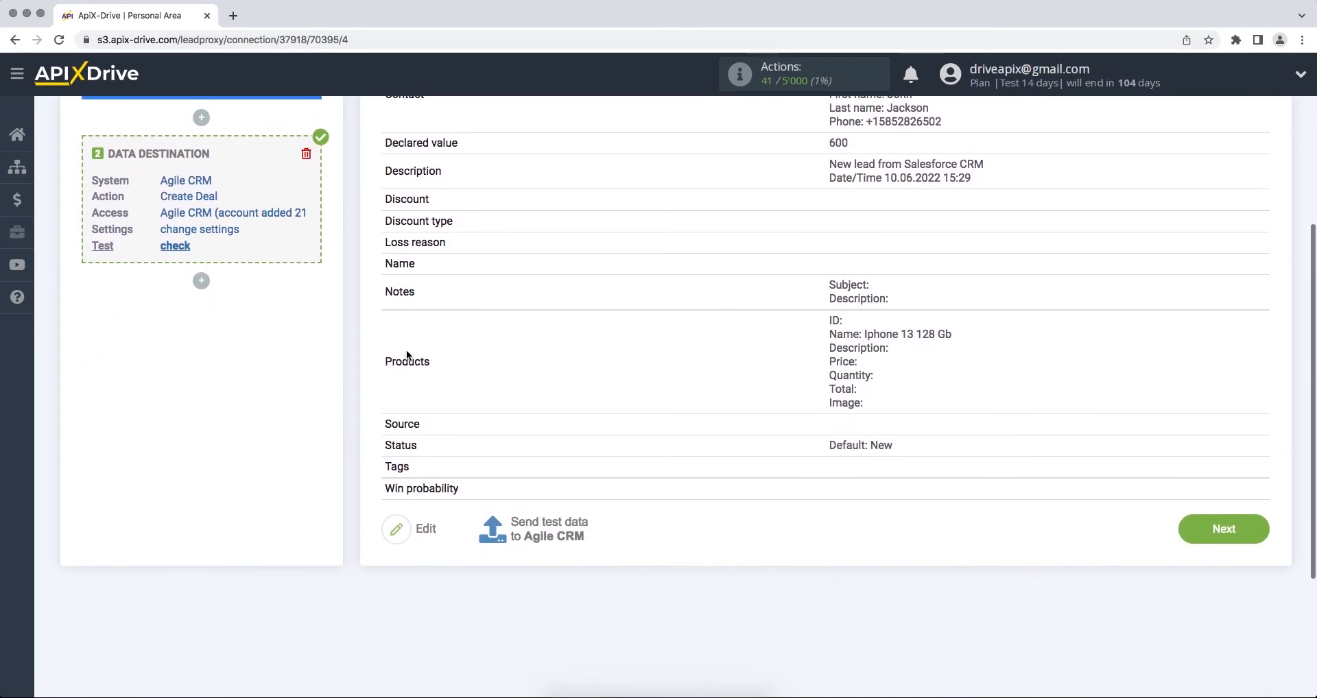
click(535, 537)
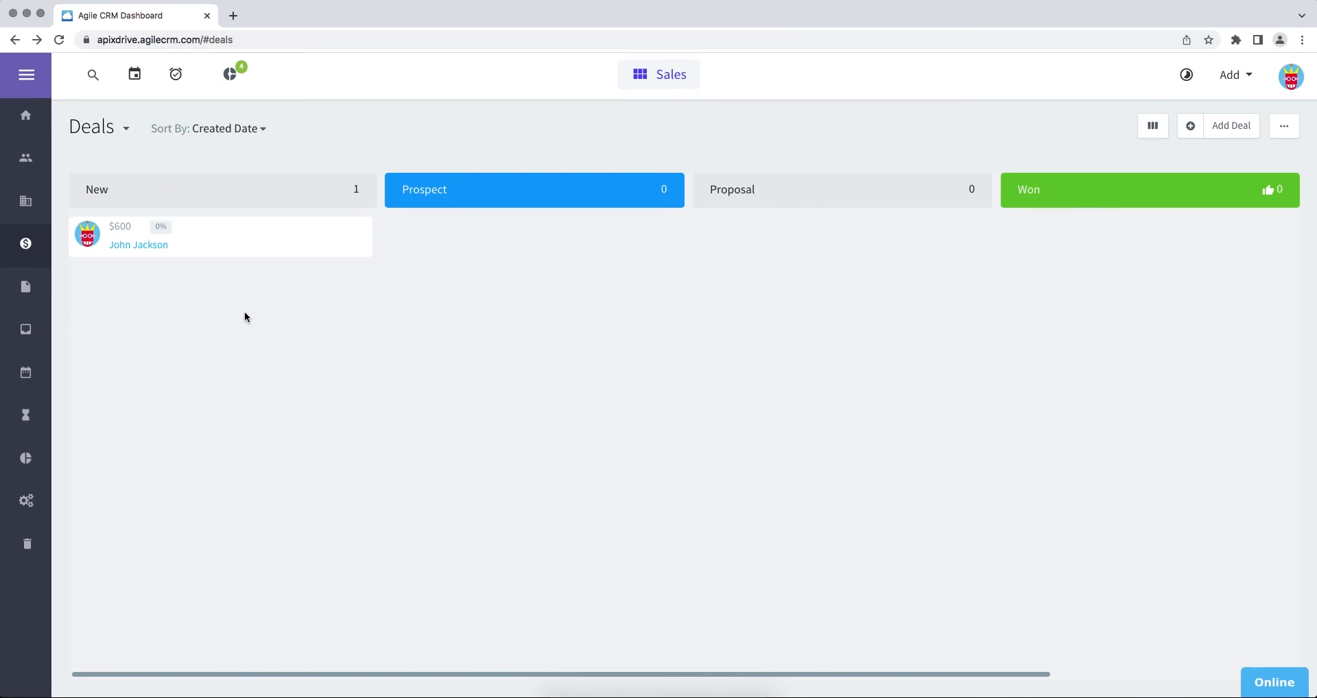
Open the new $600 deal's contact in Agile CRM and review its deal details
click(152, 247)
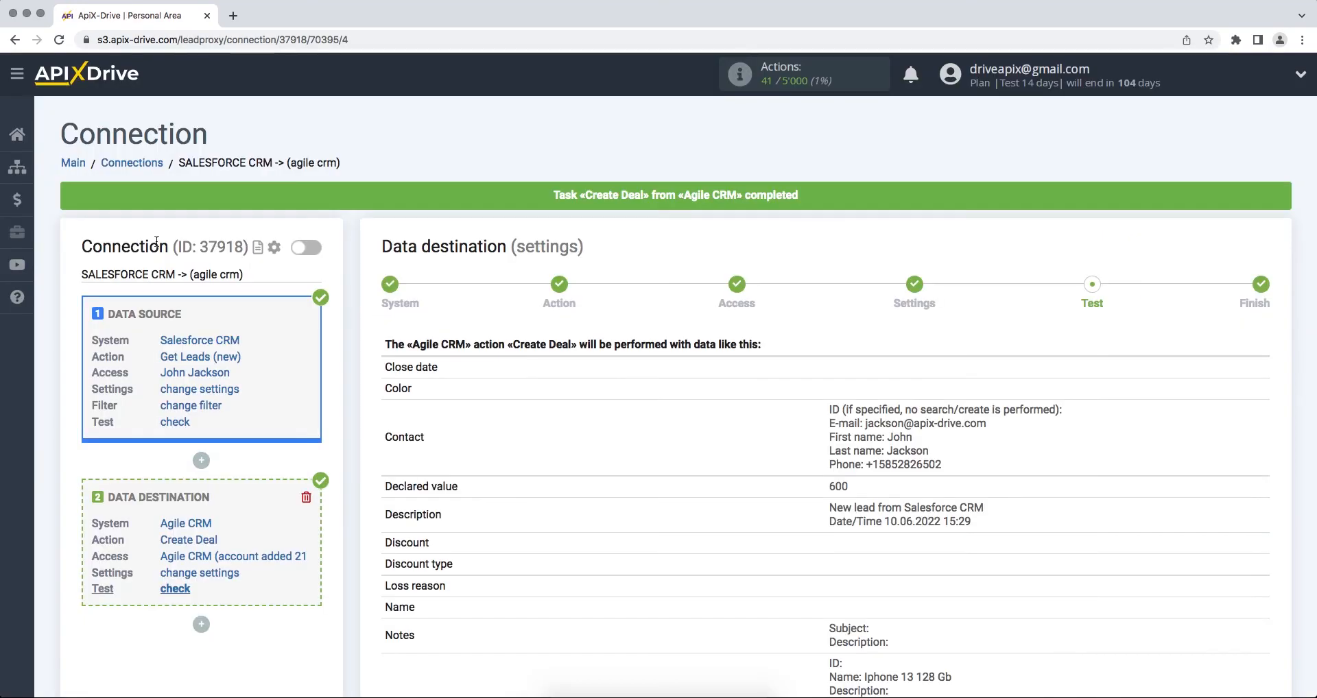
scroll(155, 240, down, 7)
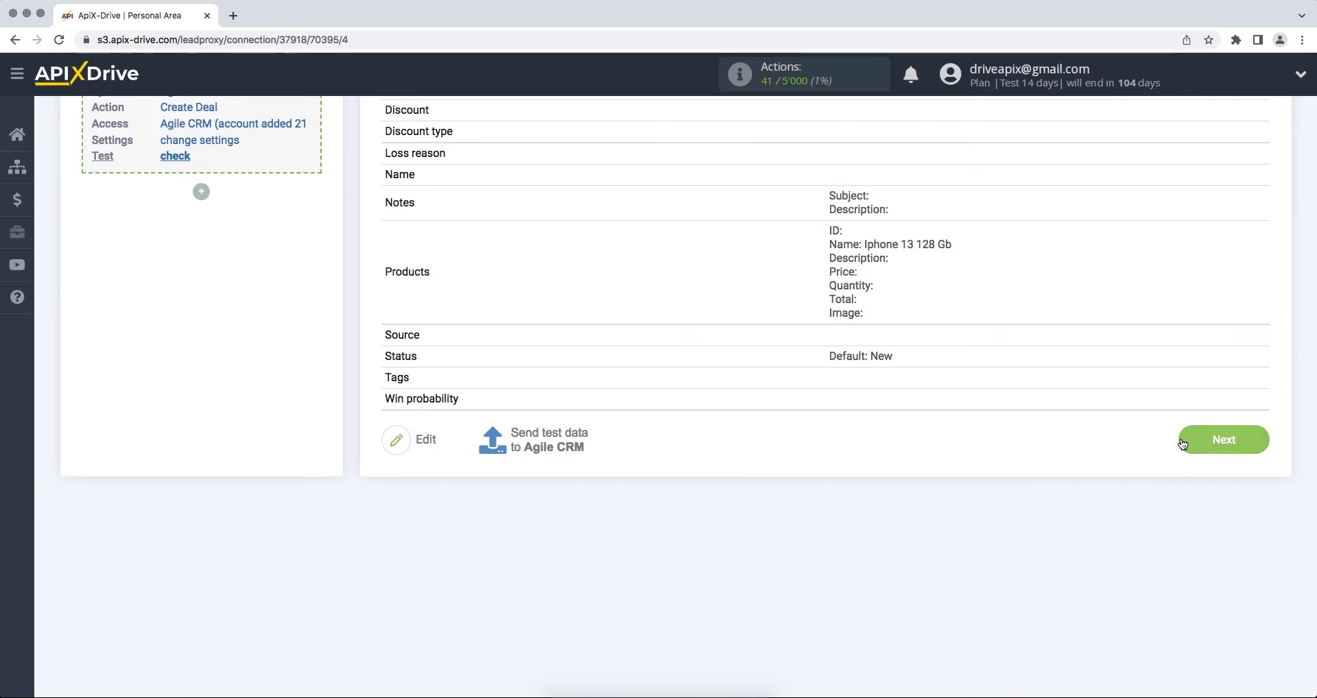
Finish setup, enable auto-update, and set the connection's update interval to 5 minutes
click(1190, 440)
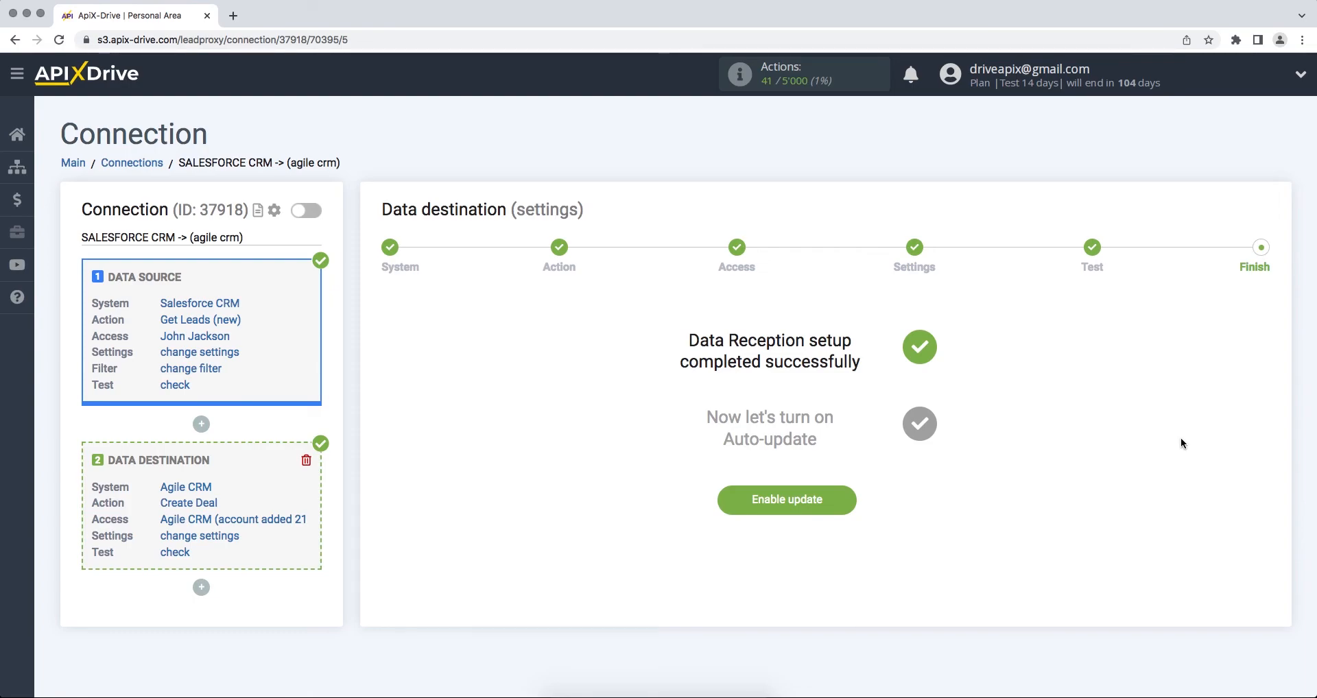
click(731, 500)
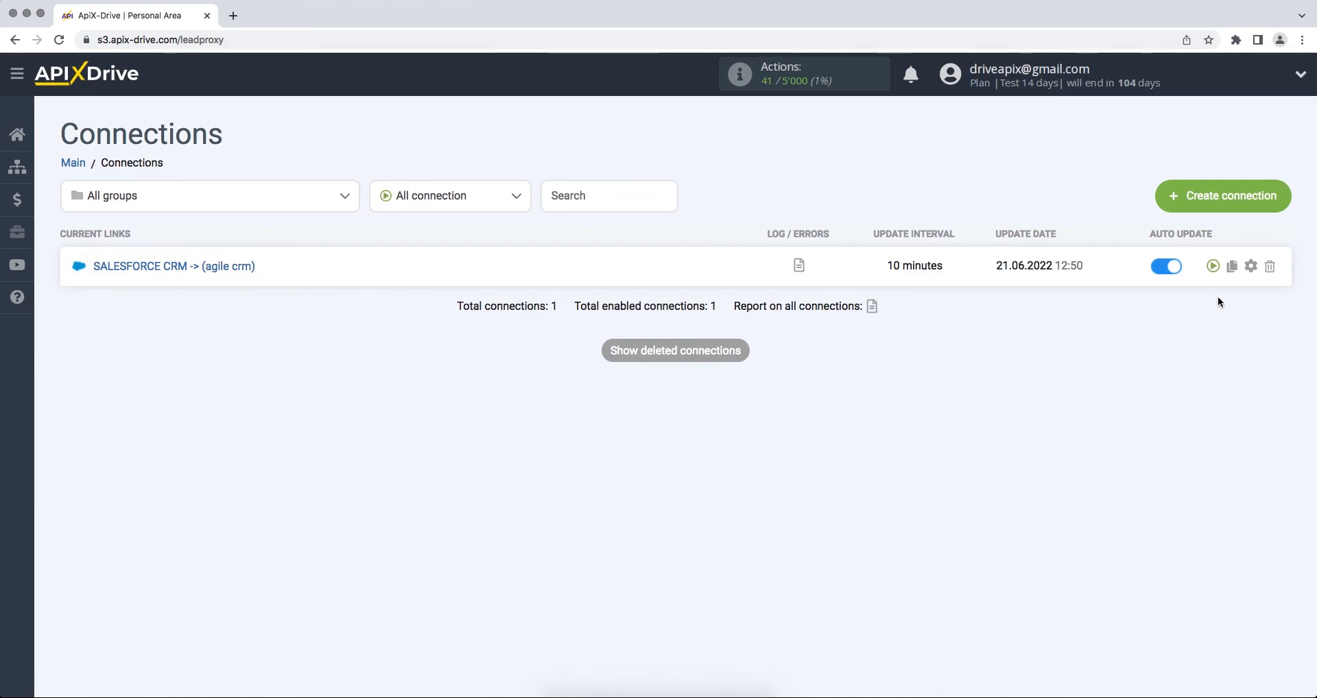
click(1251, 266)
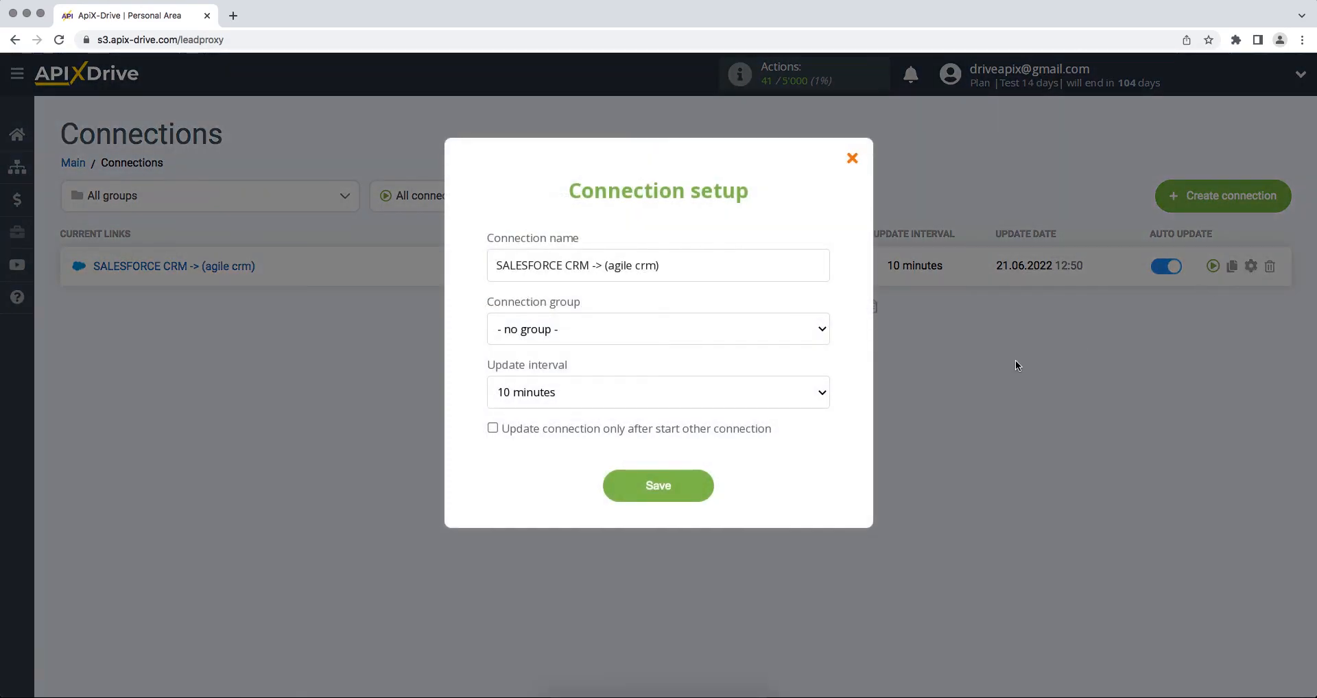
click(824, 400)
click(815, 380)
click(631, 480)
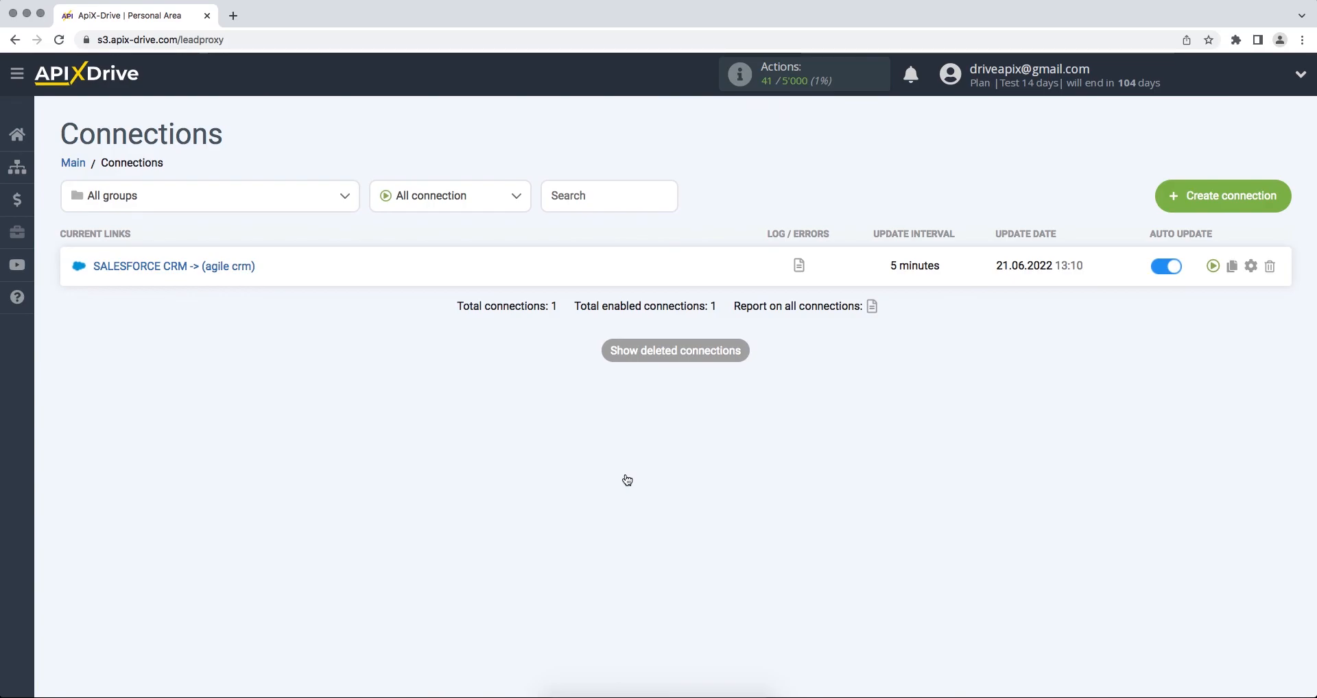